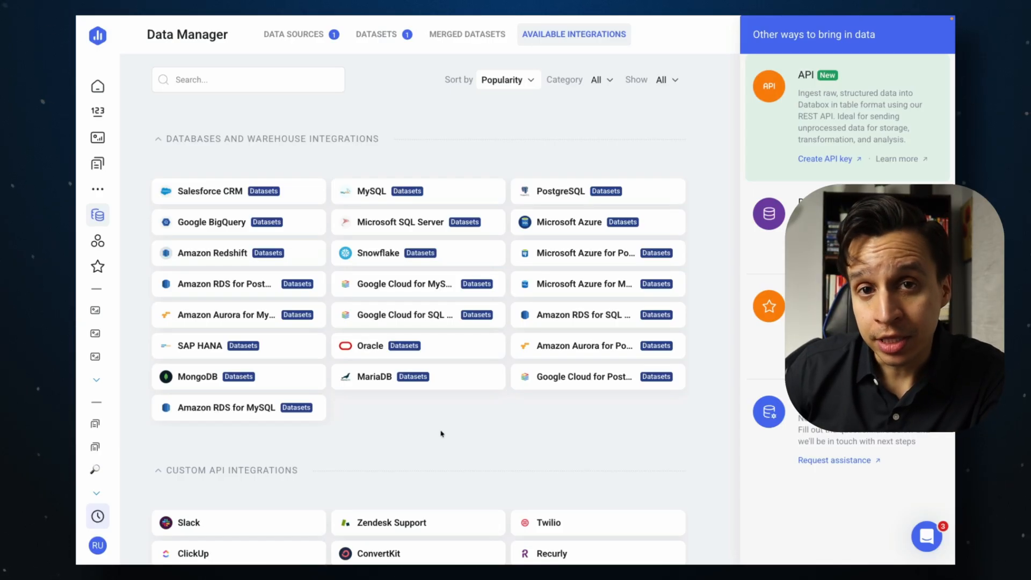
Search the available integrations for "api", inspect the Custom REST API connection form and close it without connecting.
{"action": "scroll", "coordinate": [376, 322], "scroll_direction": "up", "scroll_amount": 10}
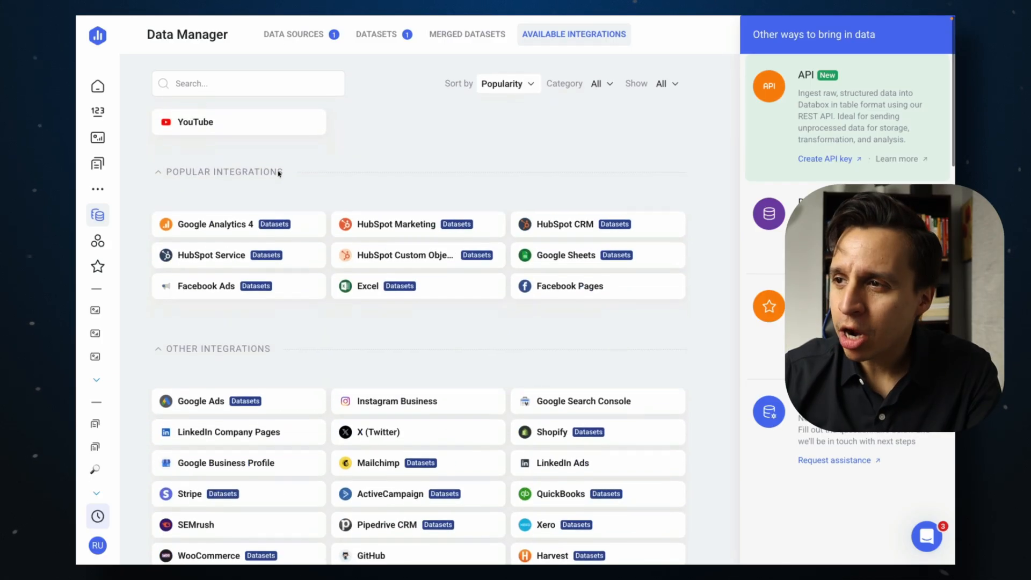
{"action": "left_click", "coordinate": [226, 85]}
{"action": "type", "text": "api"}
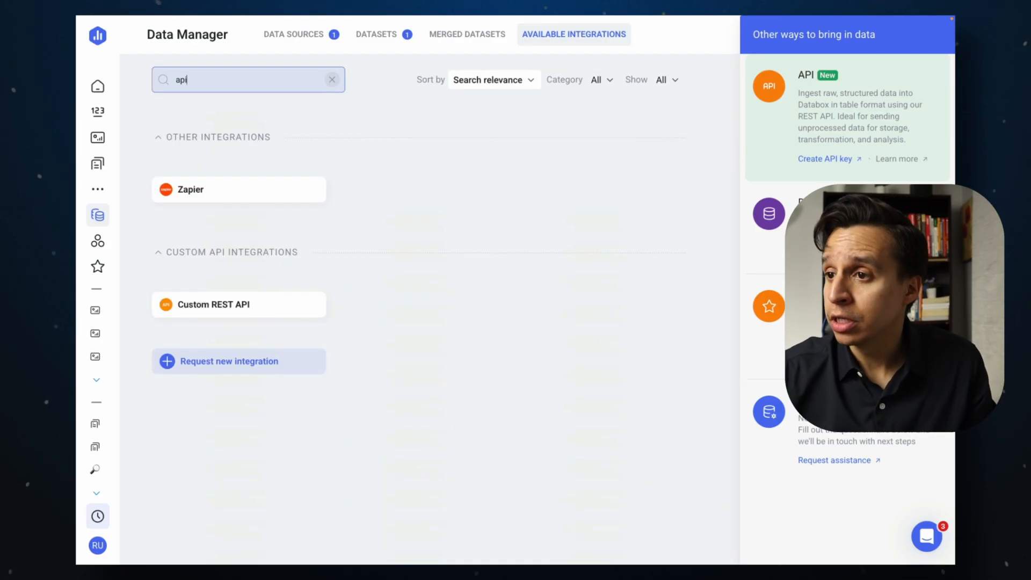
{"action": "left_click", "coordinate": [265, 303]}
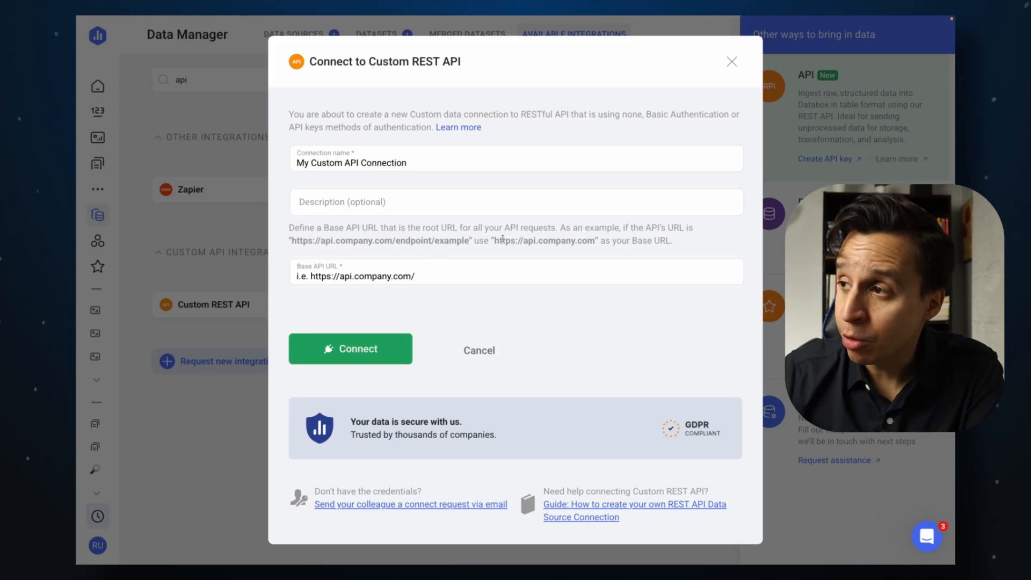
{"action": "left_click", "coordinate": [733, 63]}
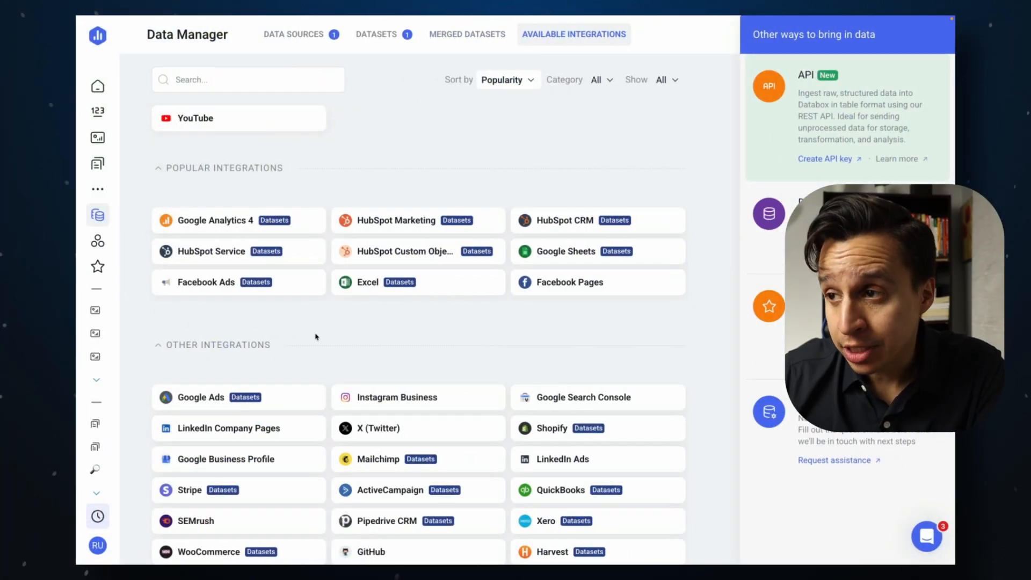
Connect Google Analytics 4 by authorizing access through the Google account and activating the owner's website profile.
{"action": "left_click", "coordinate": [239, 221]}
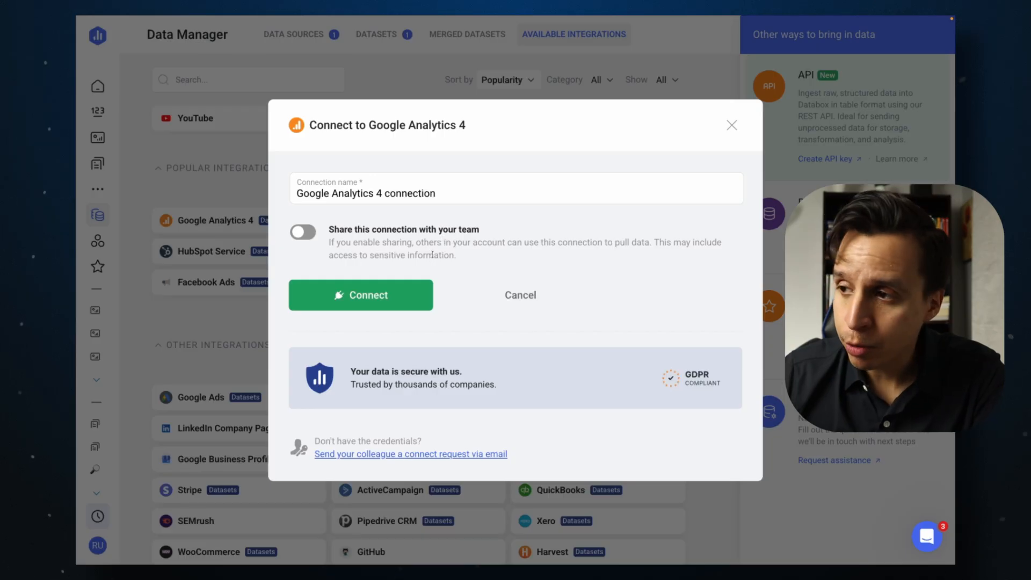
{"action": "left_click", "coordinate": [384, 294]}
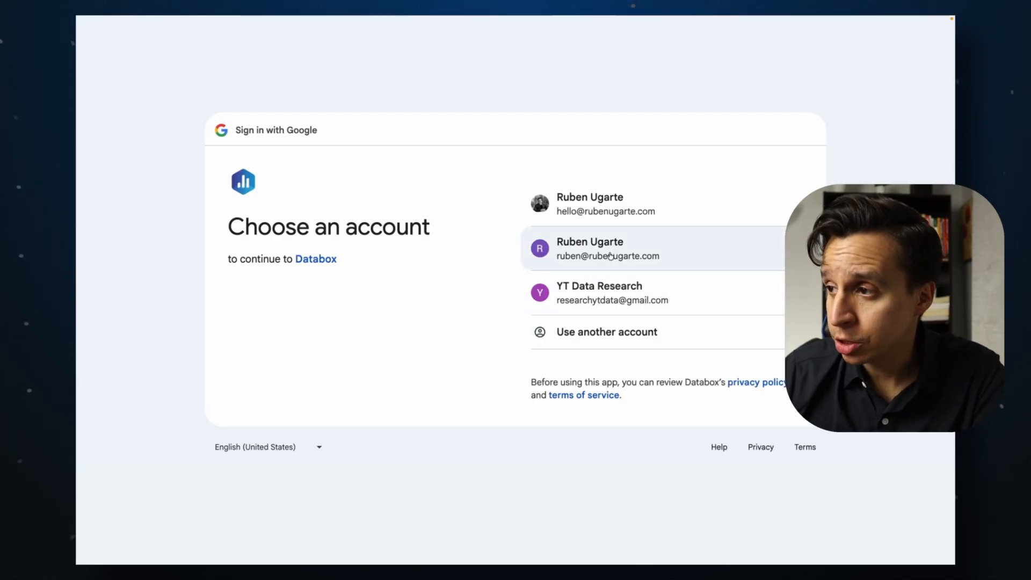
{"action": "left_click", "coordinate": [611, 256]}
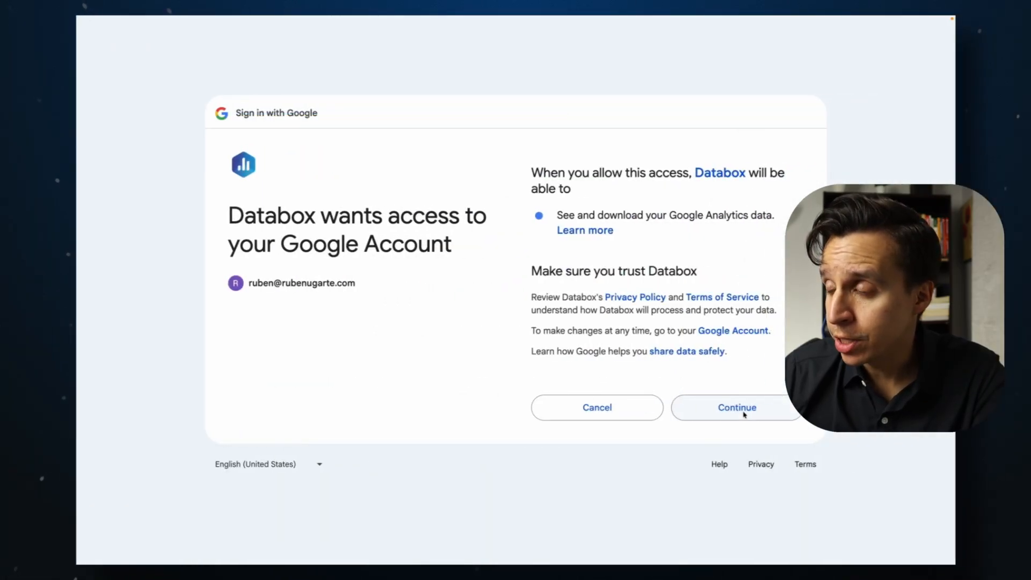
{"action": "left_click", "coordinate": [743, 410]}
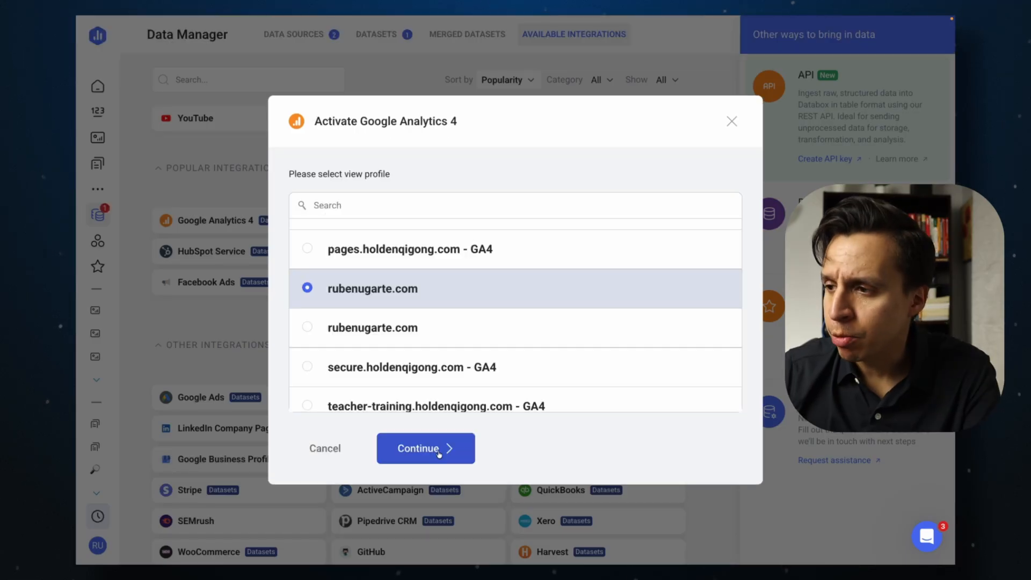
{"action": "left_click", "coordinate": [439, 453]}
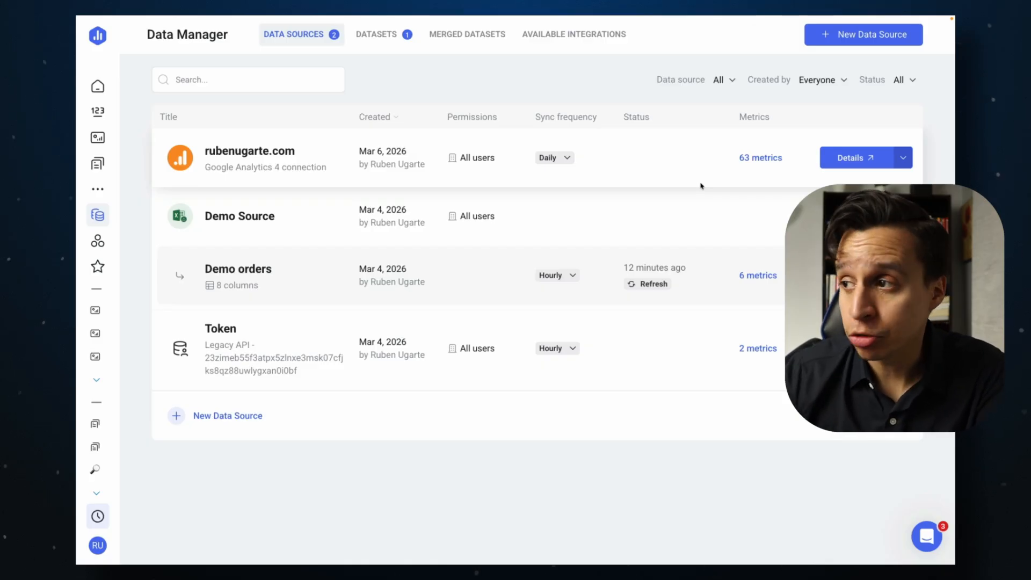
Open the new Google Analytics 4 source's metric library and review the basic metrics it offers.
{"action": "left_click", "coordinate": [764, 159]}
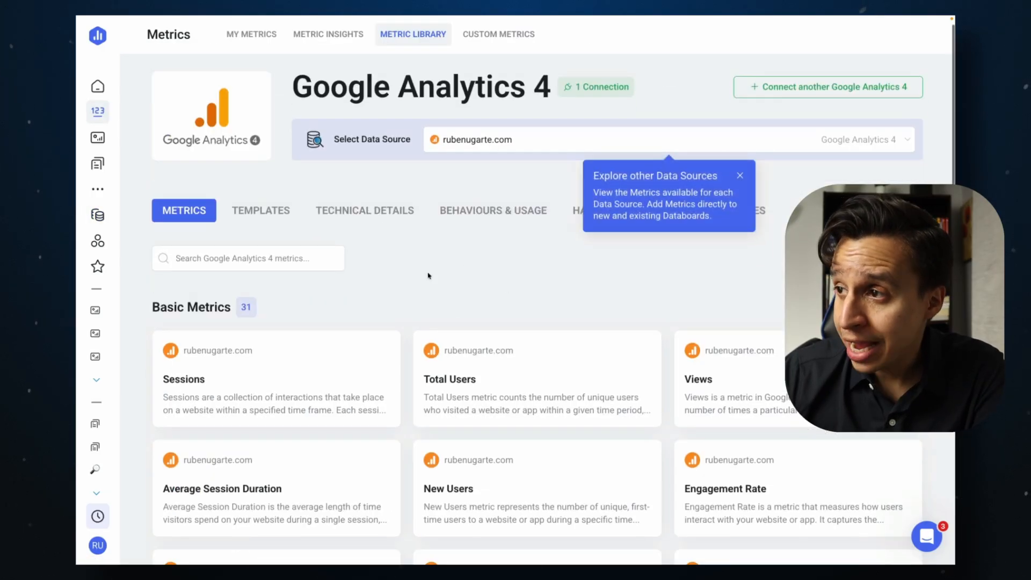
{"action": "left_click", "coordinate": [742, 179]}
{"action": "scroll", "coordinate": [412, 249], "scroll_direction": "down", "scroll_amount": 1}
{"action": "scroll", "coordinate": [393, 217], "scroll_direction": "down", "scroll_amount": 1}
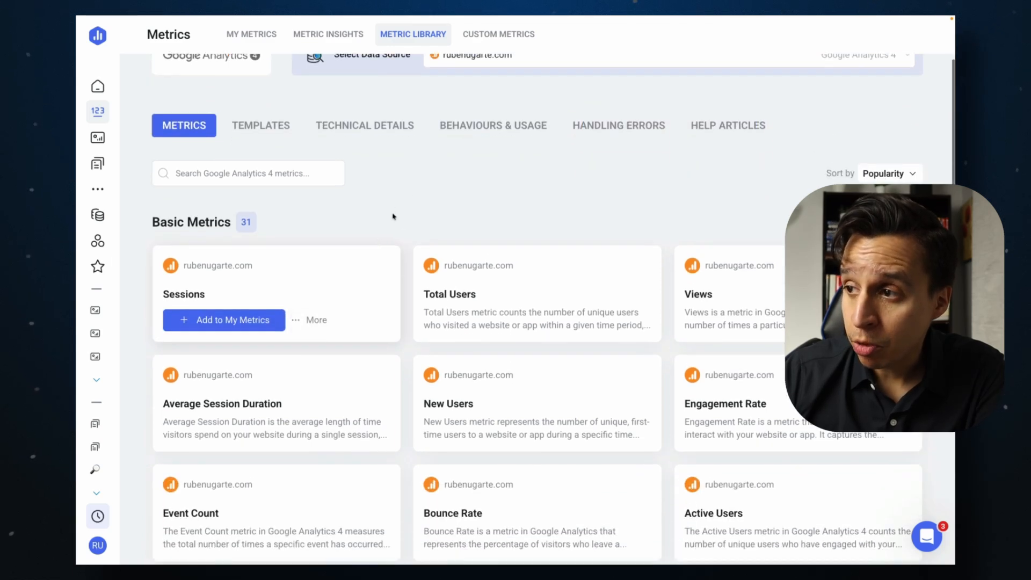
{"action": "scroll", "coordinate": [417, 314], "scroll_direction": "down", "scroll_amount": 10}
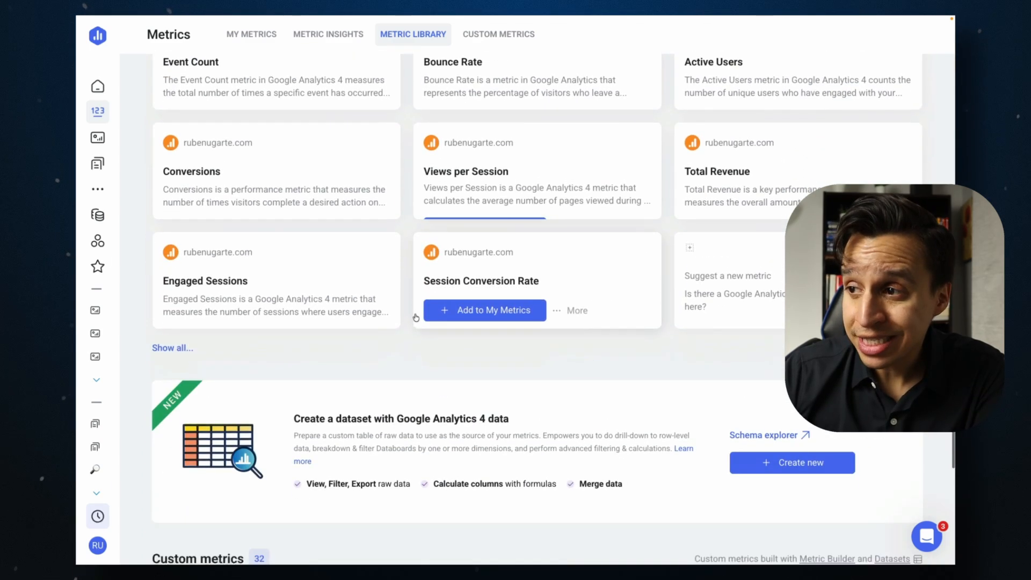
{"action": "scroll", "coordinate": [416, 316], "scroll_direction": "up", "scroll_amount": 5}
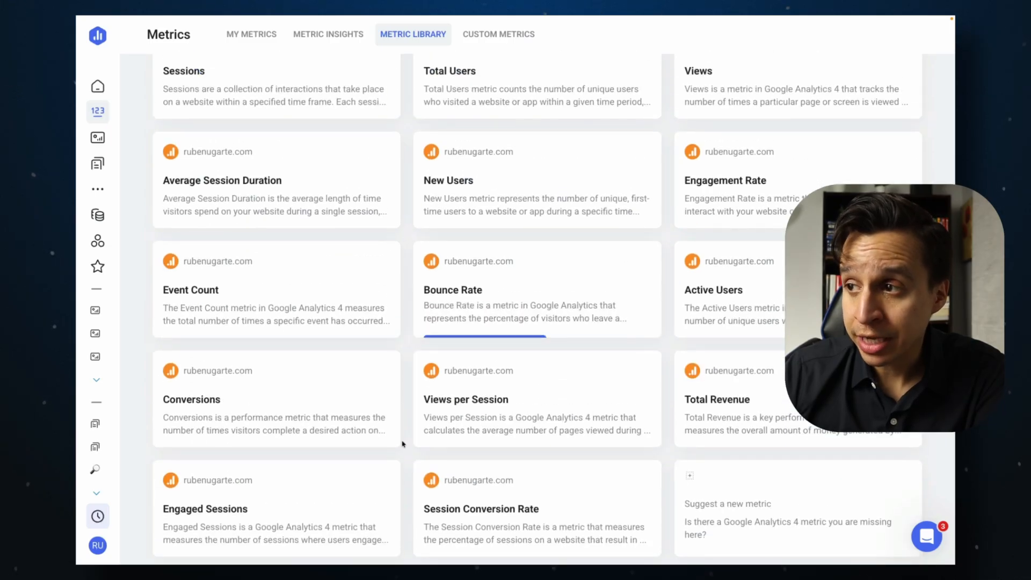
{"action": "scroll", "coordinate": [403, 444], "scroll_direction": "up", "scroll_amount": 3}
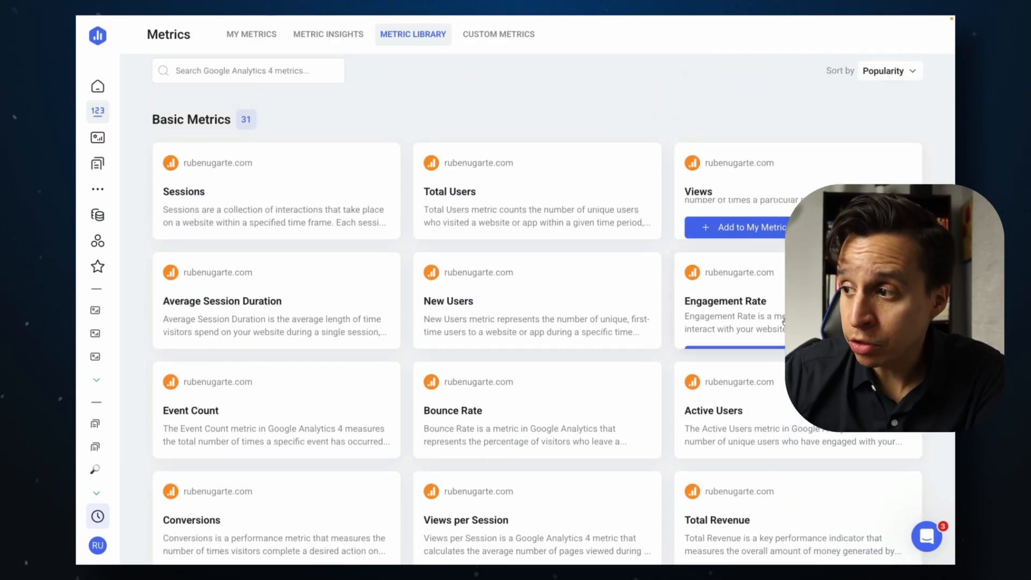
{"action": "scroll", "coordinate": [773, 473], "scroll_direction": "down", "scroll_amount": 7}
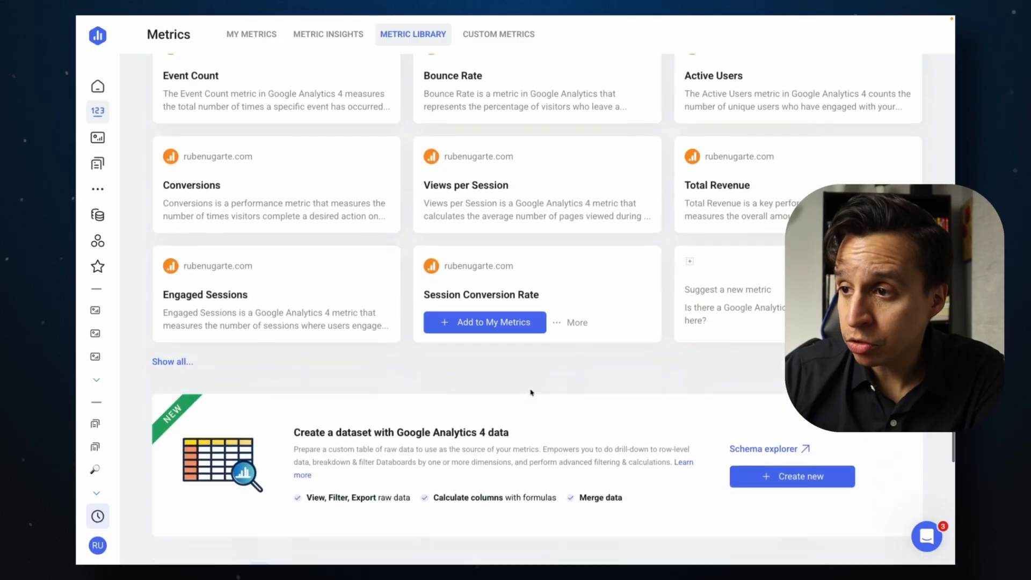
{"action": "scroll", "coordinate": [537, 376], "scroll_direction": "up", "scroll_amount": 9}
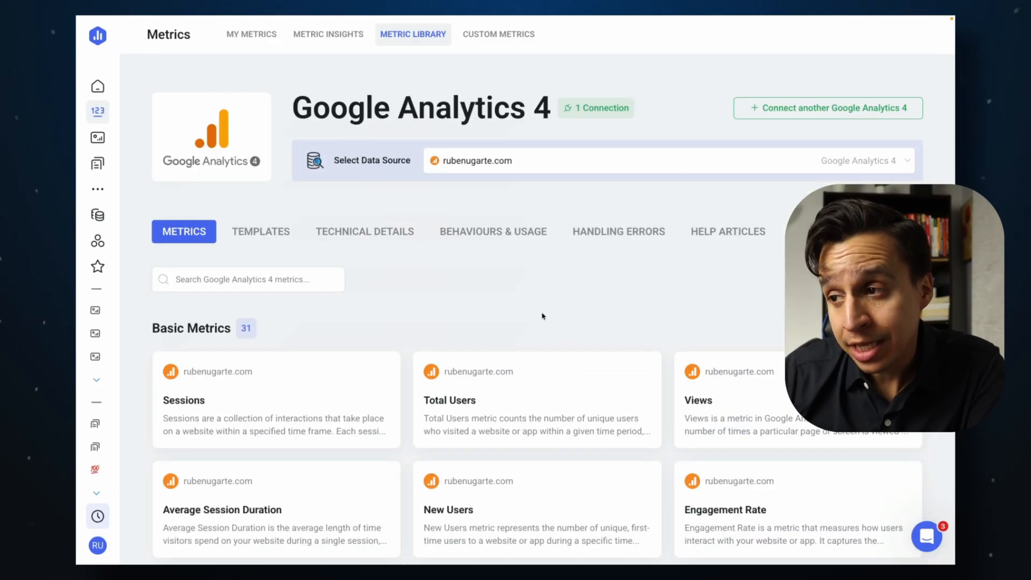
Start adding the Total Users basic metric to My Metrics.
{"action": "scroll", "coordinate": [542, 316], "scroll_direction": "down", "scroll_amount": 1}
{"action": "mouse_move", "coordinate": [525, 419]}
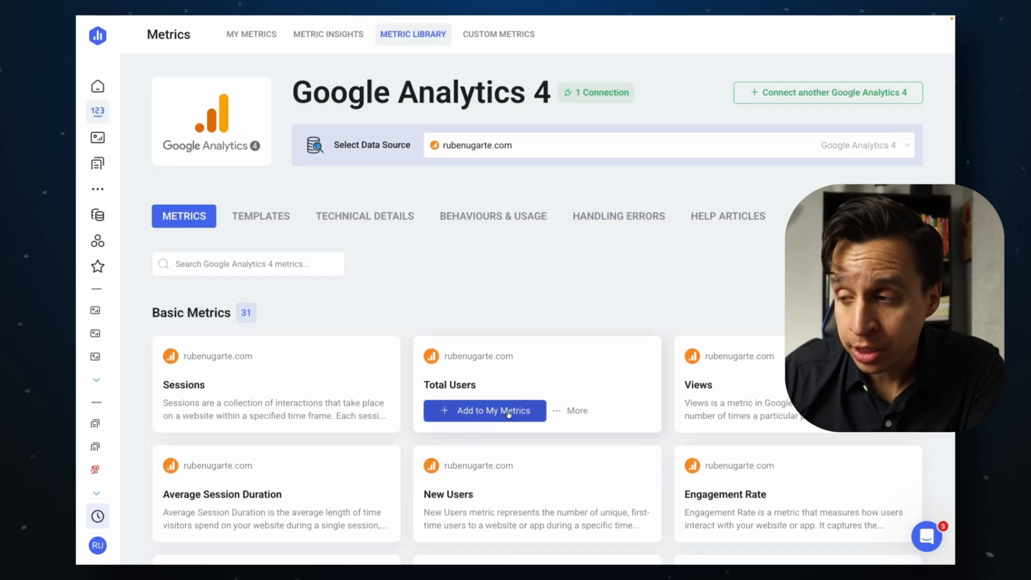
{"action": "left_click", "coordinate": [490, 416]}
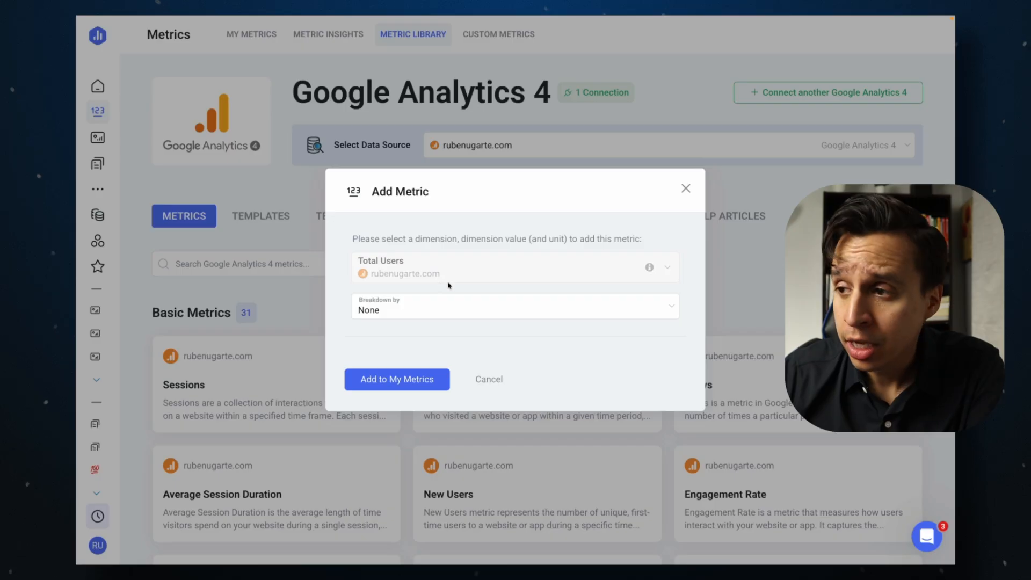
Break the Total Users metric down by Device Category with the dimension value desktop.
{"action": "left_click", "coordinate": [464, 312]}
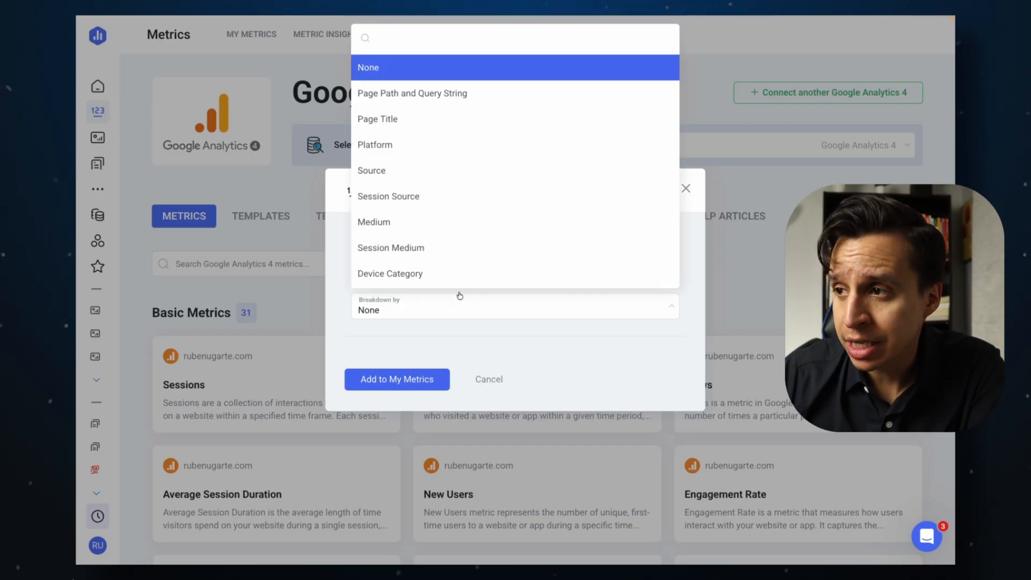
{"action": "scroll", "coordinate": [428, 247], "scroll_direction": "down", "scroll_amount": 1}
{"action": "left_click", "coordinate": [415, 260]}
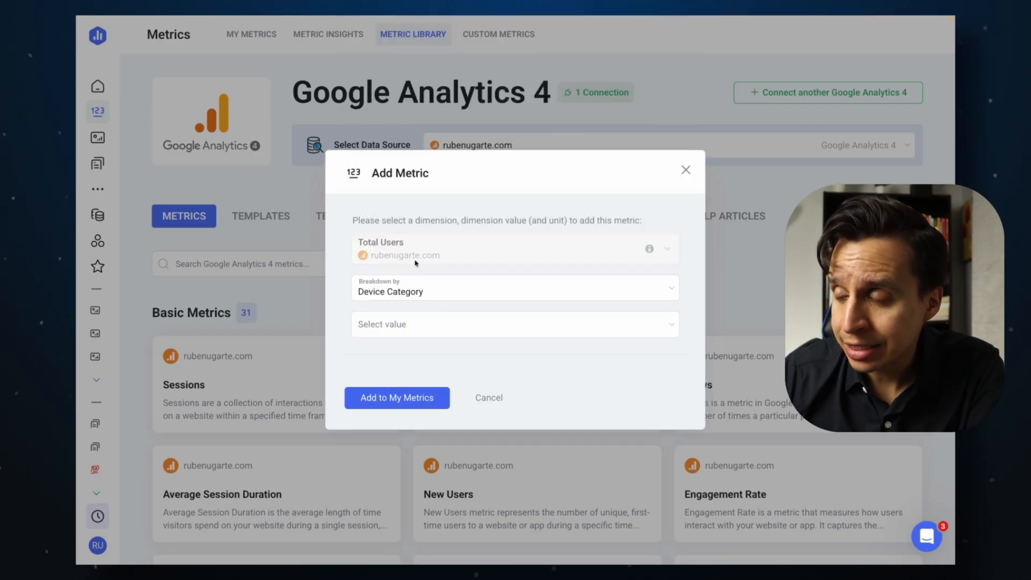
{"action": "left_click", "coordinate": [410, 325]}
{"action": "left_click", "coordinate": [411, 388]}
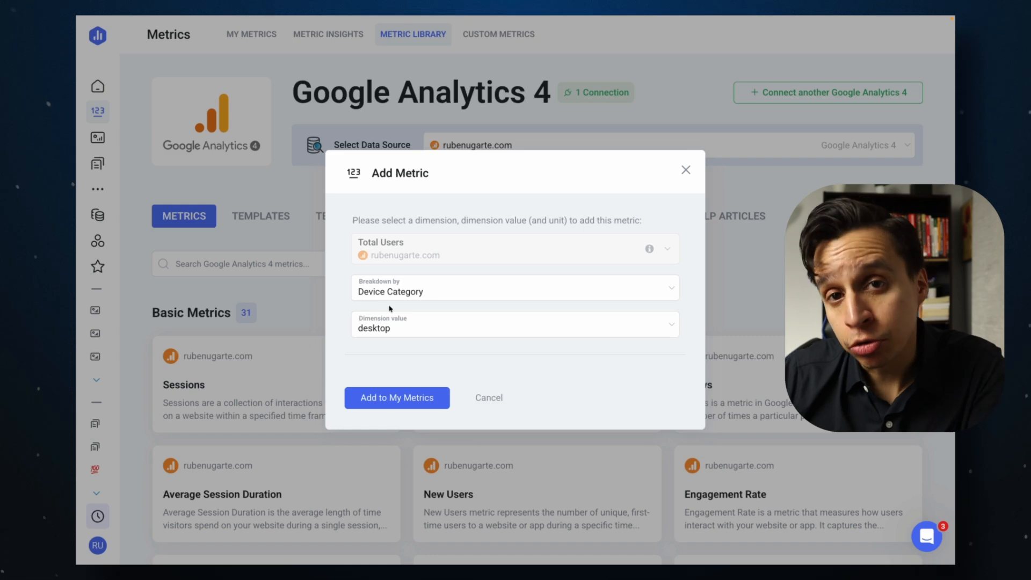
Set the breakdown to None and add the Total Users metric to My Metrics.
{"action": "left_click", "coordinate": [445, 294]}
{"action": "scroll", "coordinate": [444, 110], "scroll_direction": "up", "scroll_amount": 3}
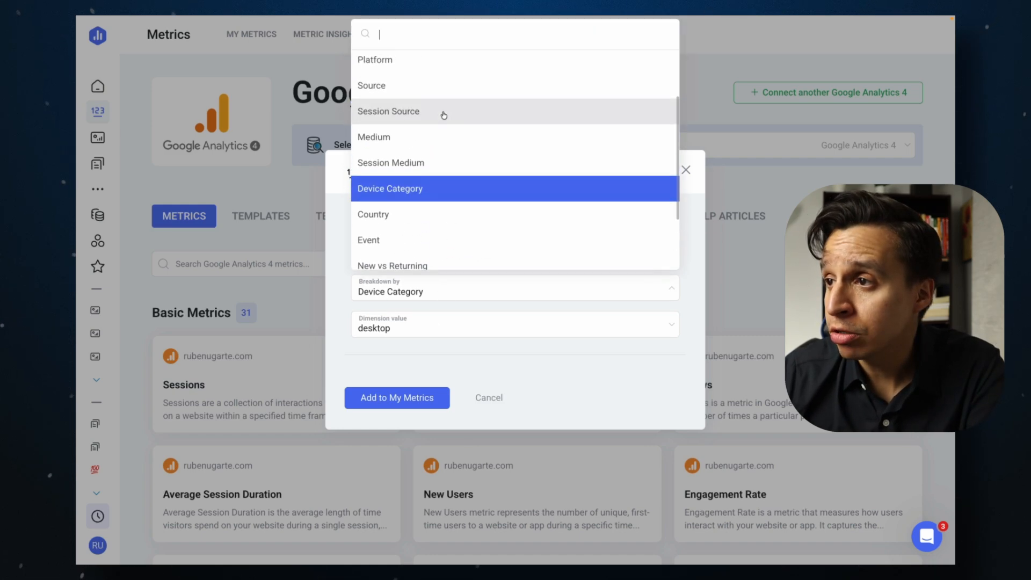
{"action": "left_click", "coordinate": [429, 71]}
{"action": "left_click", "coordinate": [438, 377]}
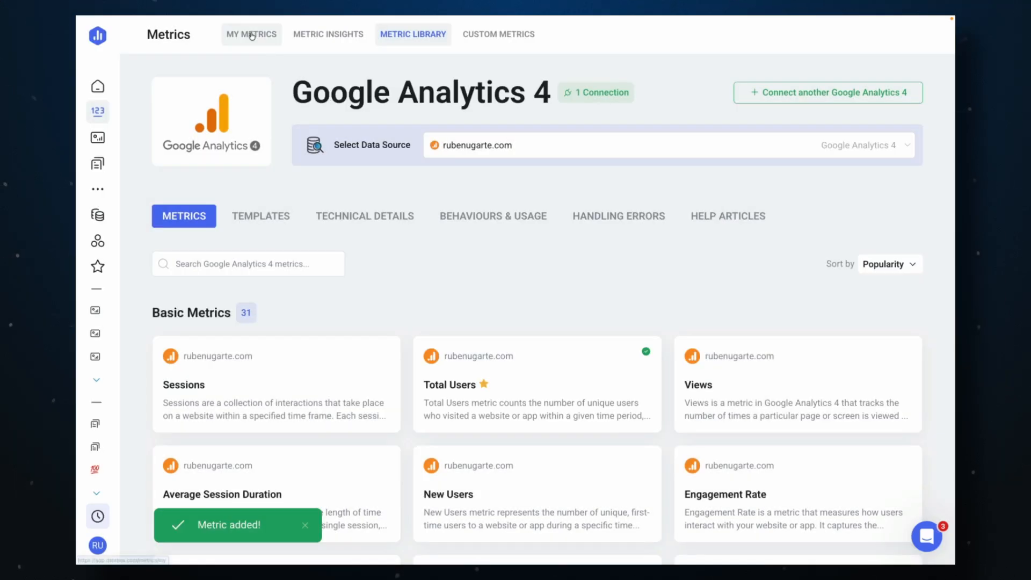
Check the Total Users card in My Metrics and return to the list of connected data sources.
{"action": "left_click", "coordinate": [252, 36]}
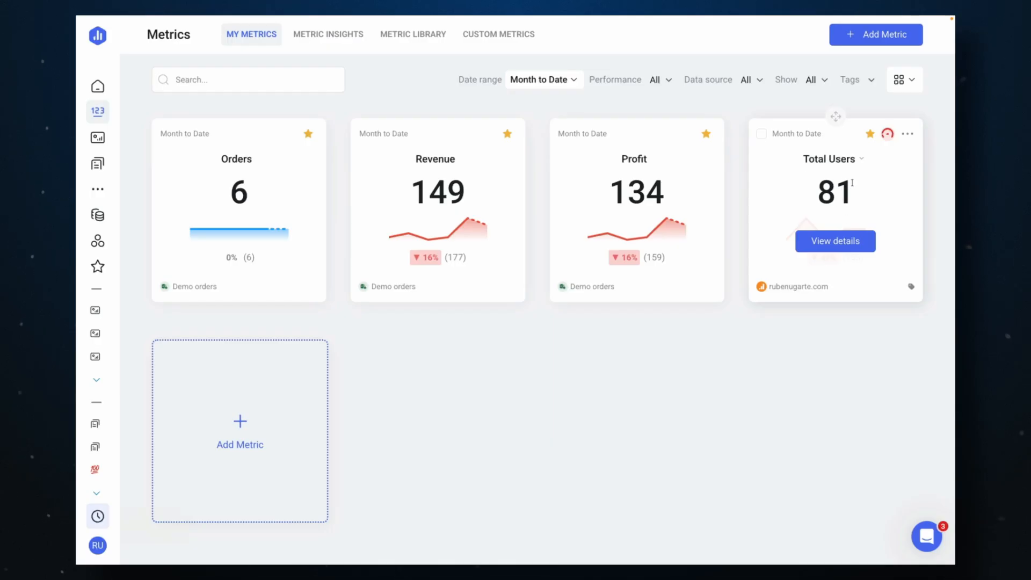
{"action": "left_click", "coordinate": [802, 136]}
{"action": "left_click", "coordinate": [763, 234]}
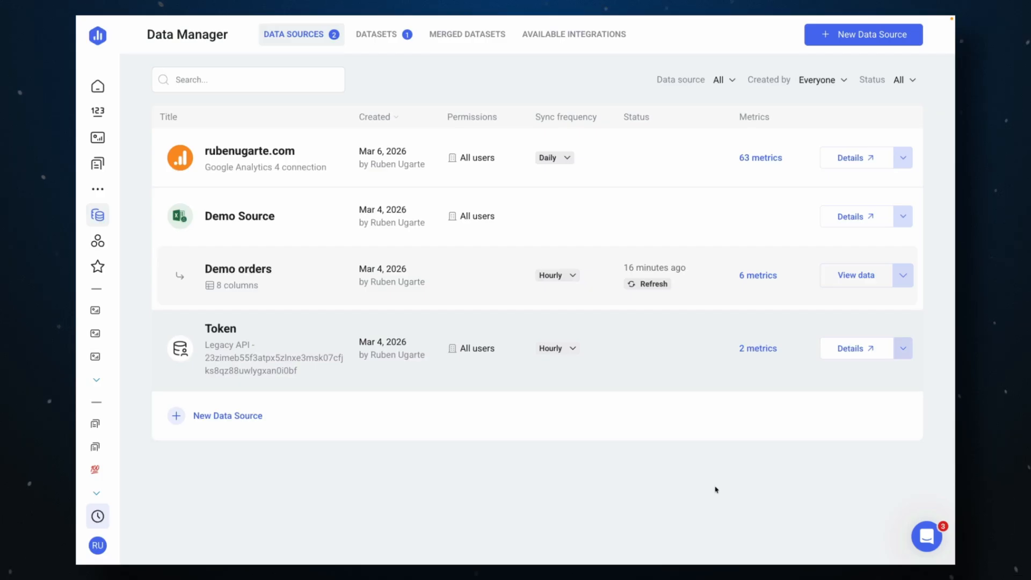
Start a new dataset from the Google Analytics 4 source using the Demographic: Country Report view.
{"action": "left_click", "coordinate": [903, 157]}
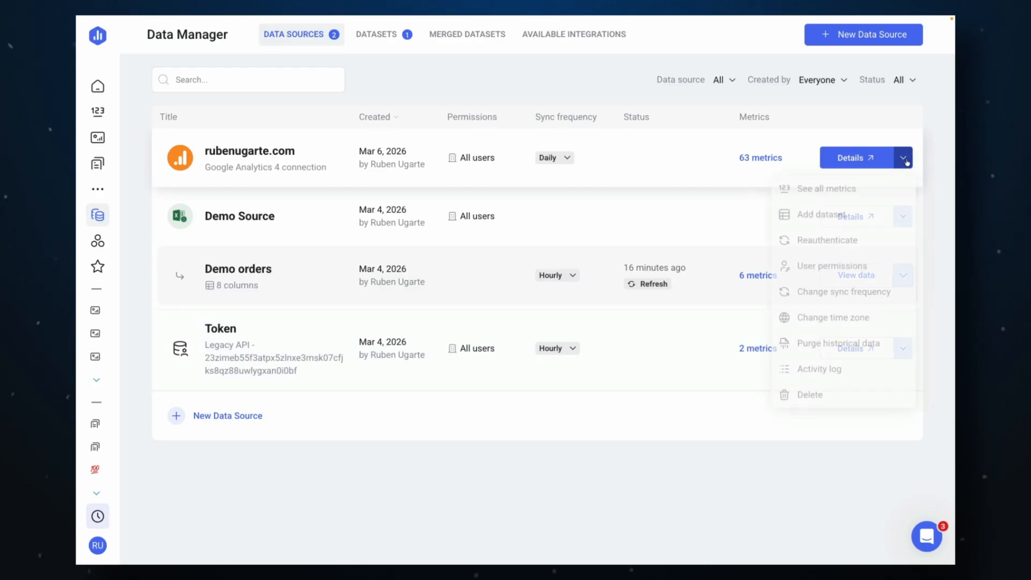
{"action": "left_click", "coordinate": [831, 215]}
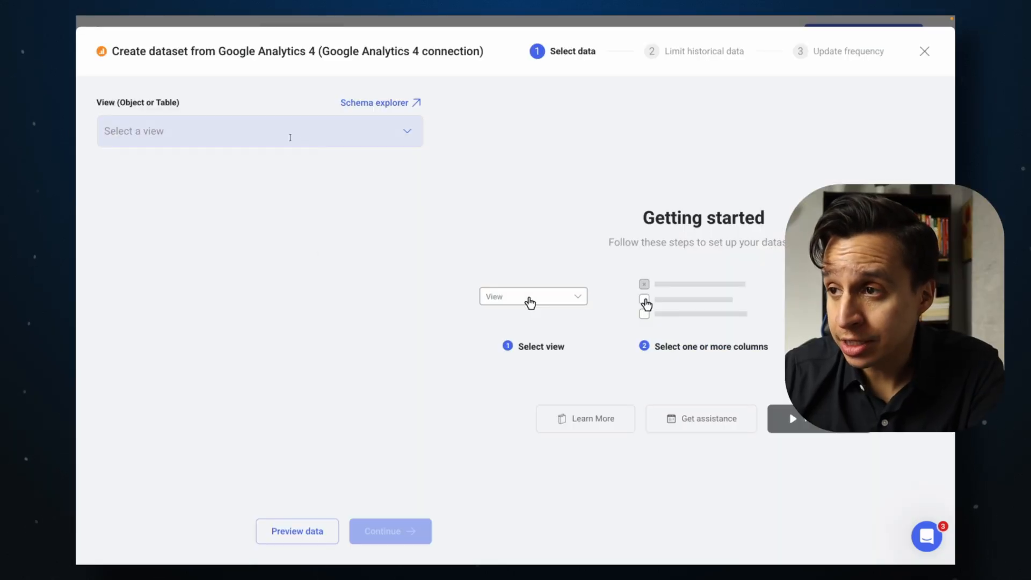
{"action": "left_click", "coordinate": [290, 138]}
{"action": "scroll", "coordinate": [210, 206], "scroll_direction": "down", "scroll_amount": 1}
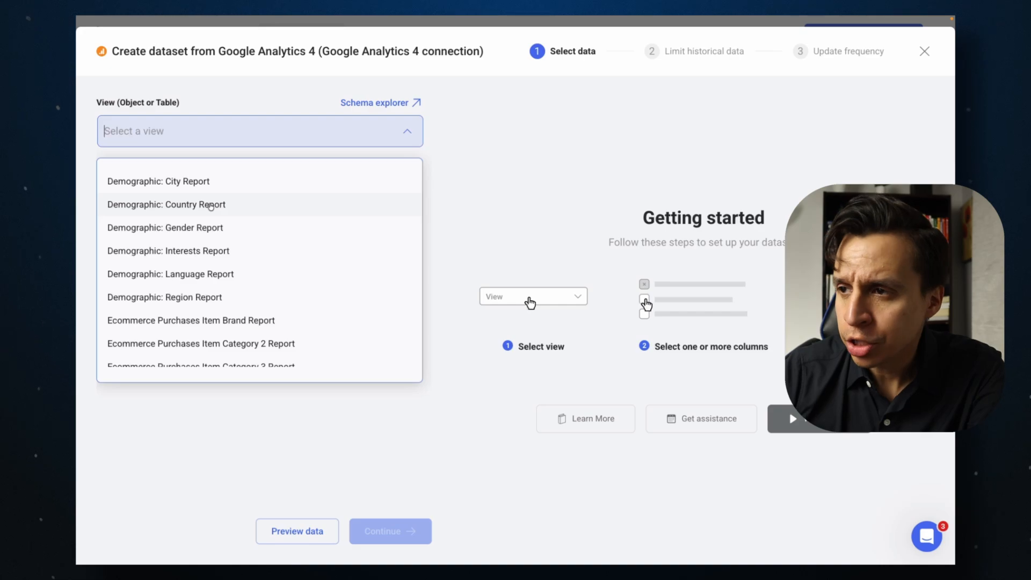
{"action": "left_click", "coordinate": [210, 206]}
Include the Country and Total Users columns in the dataset and preview its data.
{"action": "scroll", "coordinate": [250, 339], "scroll_direction": "down", "scroll_amount": 2}
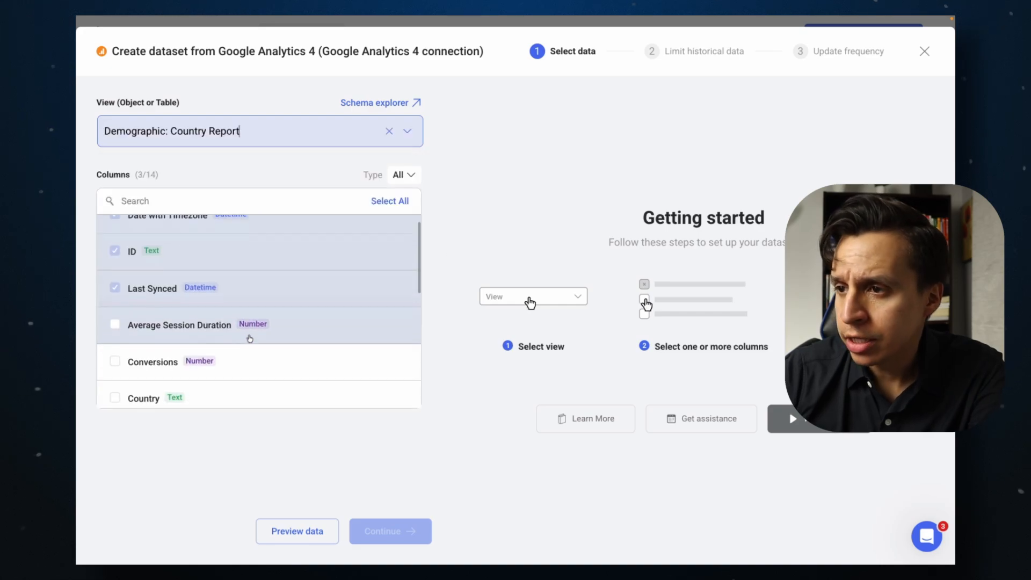
{"action": "scroll", "coordinate": [250, 338], "scroll_direction": "up", "scroll_amount": 1}
{"action": "scroll", "coordinate": [249, 338], "scroll_direction": "down", "scroll_amount": 3}
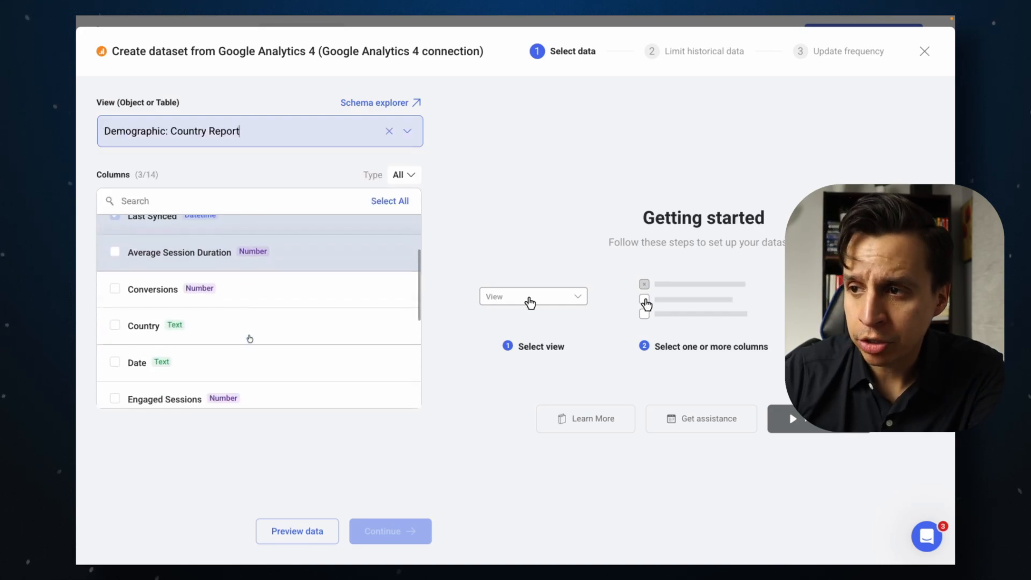
{"action": "scroll", "coordinate": [249, 338], "scroll_direction": "down", "scroll_amount": 2}
{"action": "scroll", "coordinate": [250, 339], "scroll_direction": "up", "scroll_amount": 5}
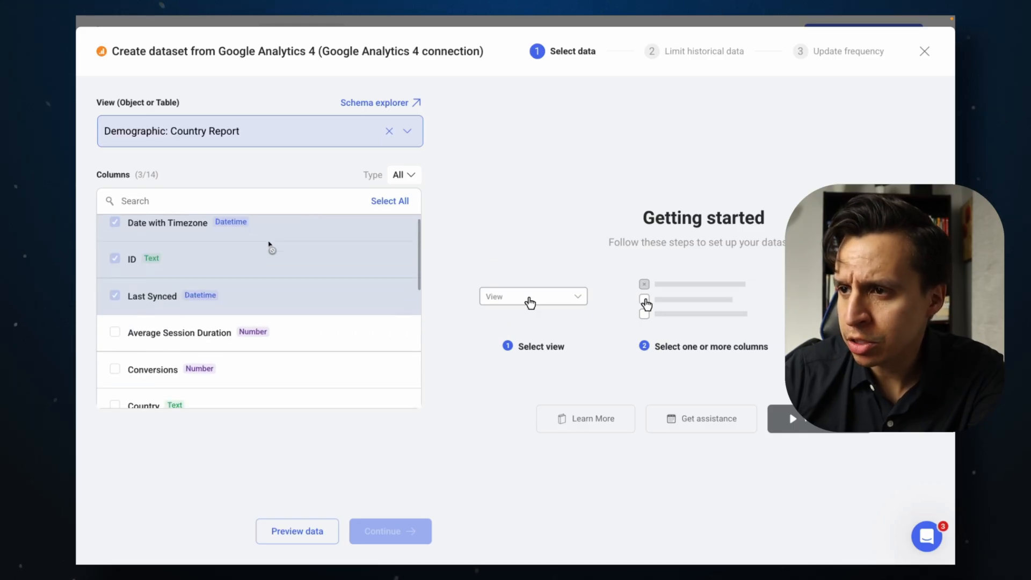
{"action": "scroll", "coordinate": [270, 246], "scroll_direction": "down", "scroll_amount": 3}
{"action": "left_click", "coordinate": [154, 290]}
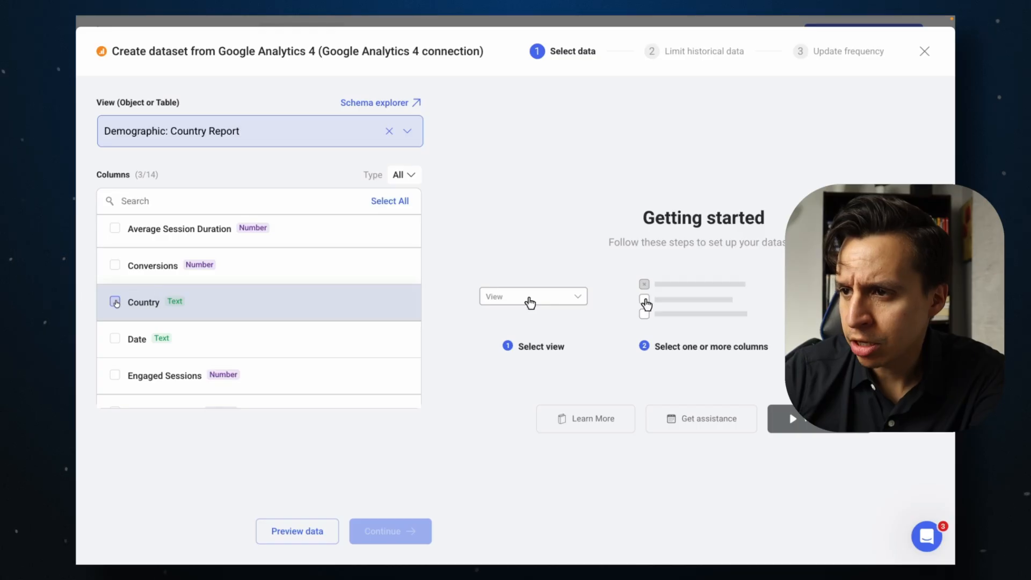
{"action": "scroll", "coordinate": [172, 312], "scroll_direction": "down", "scroll_amount": 5}
{"action": "scroll", "coordinate": [186, 330], "scroll_direction": "down", "scroll_amount": 1}
{"action": "left_click", "coordinate": [116, 362]}
{"action": "scroll", "coordinate": [275, 362], "scroll_direction": "down", "scroll_amount": 1}
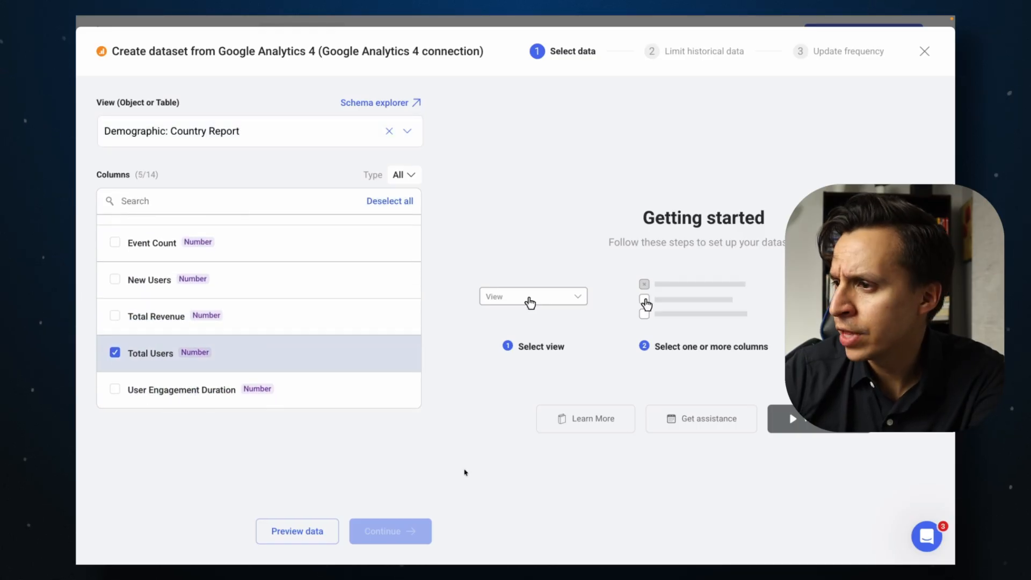
{"action": "left_click", "coordinate": [302, 531]}
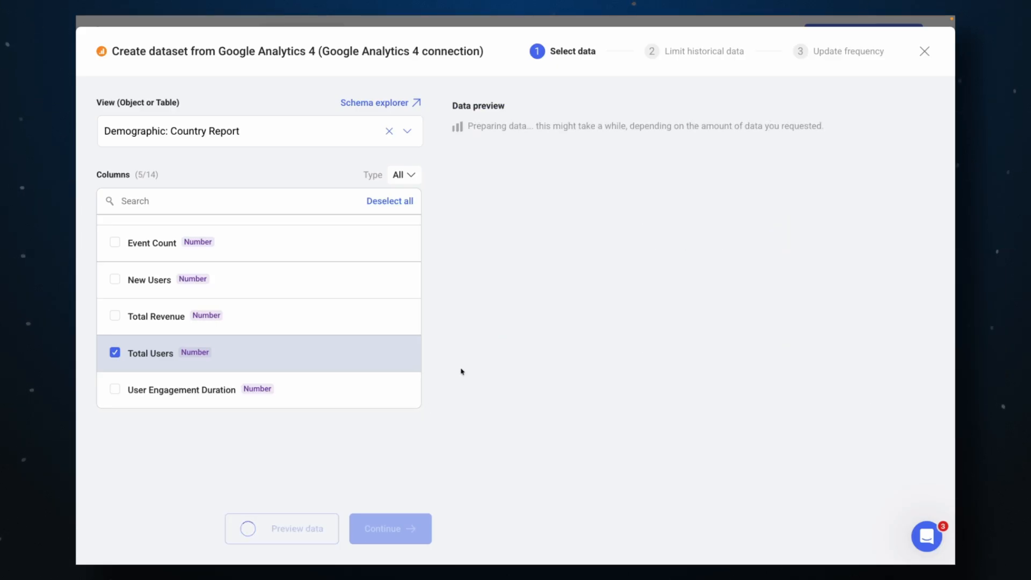
{"action": "scroll", "coordinate": [734, 293], "scroll_direction": "left", "scroll_amount": 3}
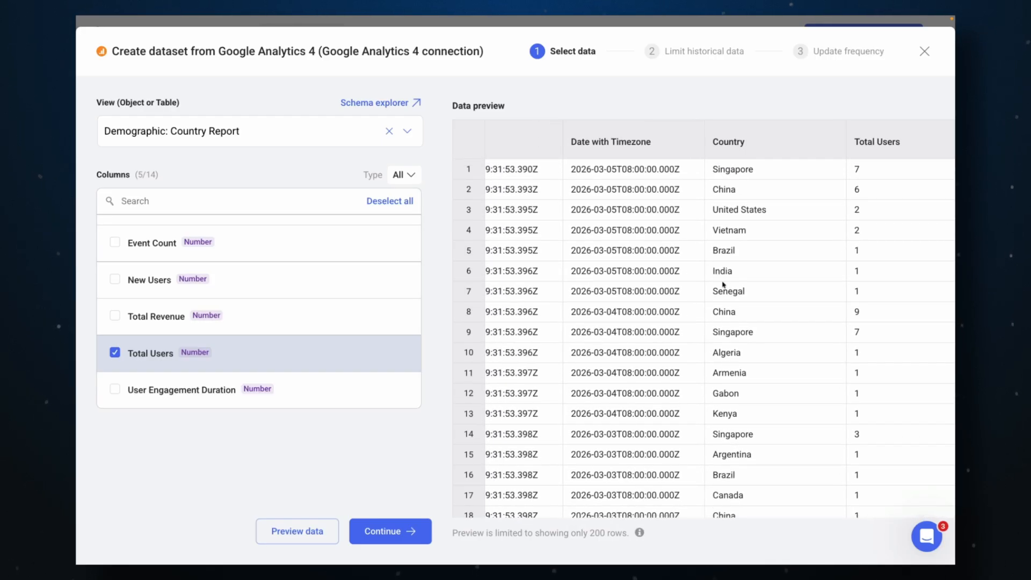
Review the data preview and limit the dataset's historical sync to data after February 1, 2026.
{"action": "scroll", "coordinate": [640, 250], "scroll_direction": "down", "scroll_amount": 3}
{"action": "scroll", "coordinate": [640, 251], "scroll_direction": "left", "scroll_amount": 1}
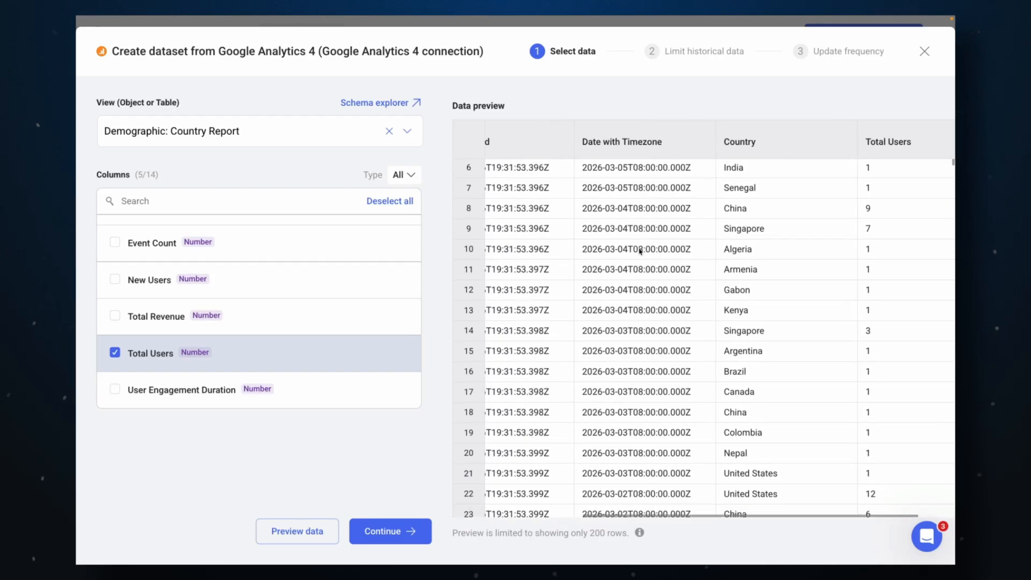
{"action": "scroll", "coordinate": [640, 251], "scroll_direction": "up", "scroll_amount": 3}
{"action": "scroll", "coordinate": [640, 250], "scroll_direction": "right", "scroll_amount": 2}
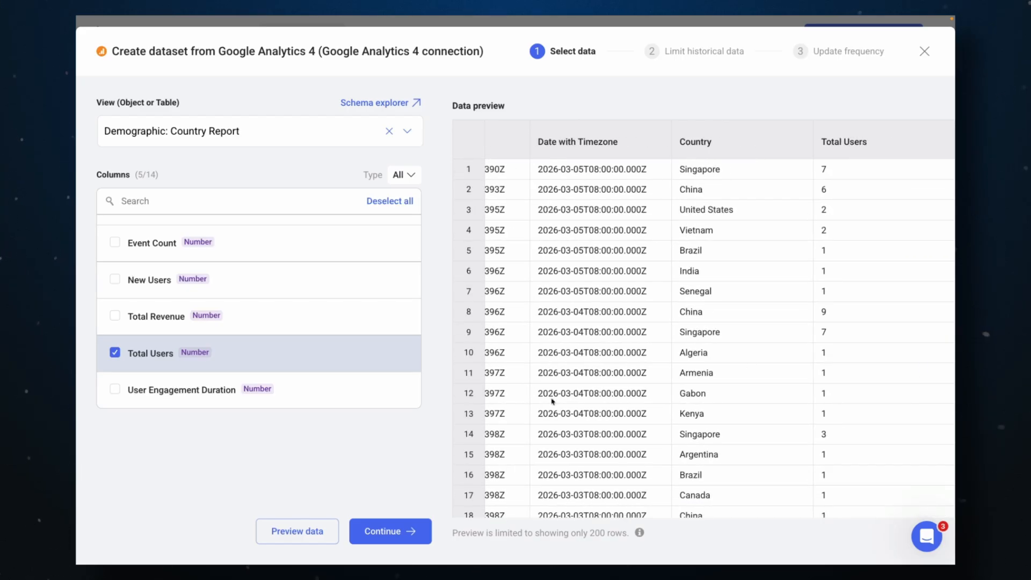
{"action": "left_click", "coordinate": [411, 529]}
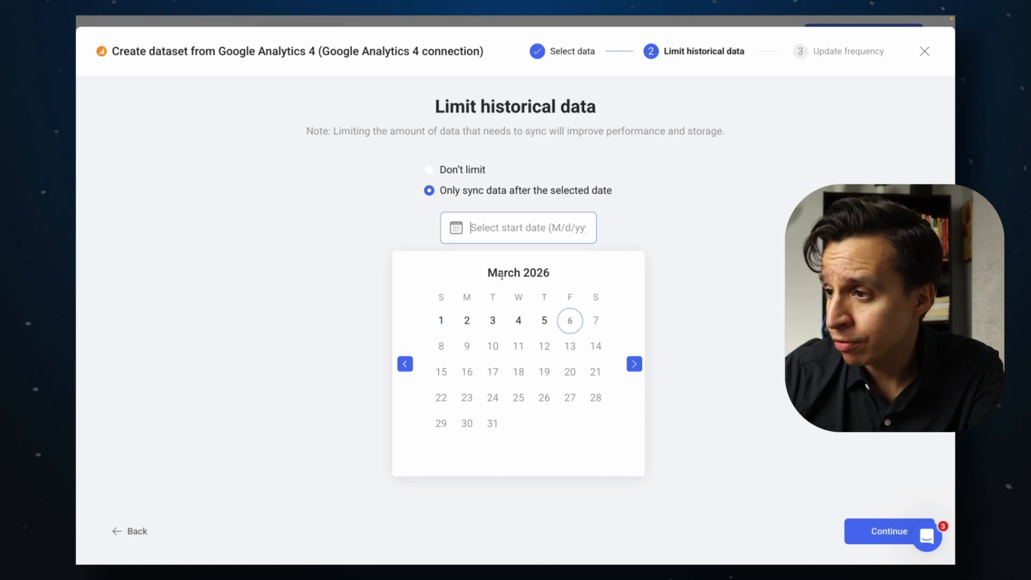
{"action": "left_click", "coordinate": [404, 363]}
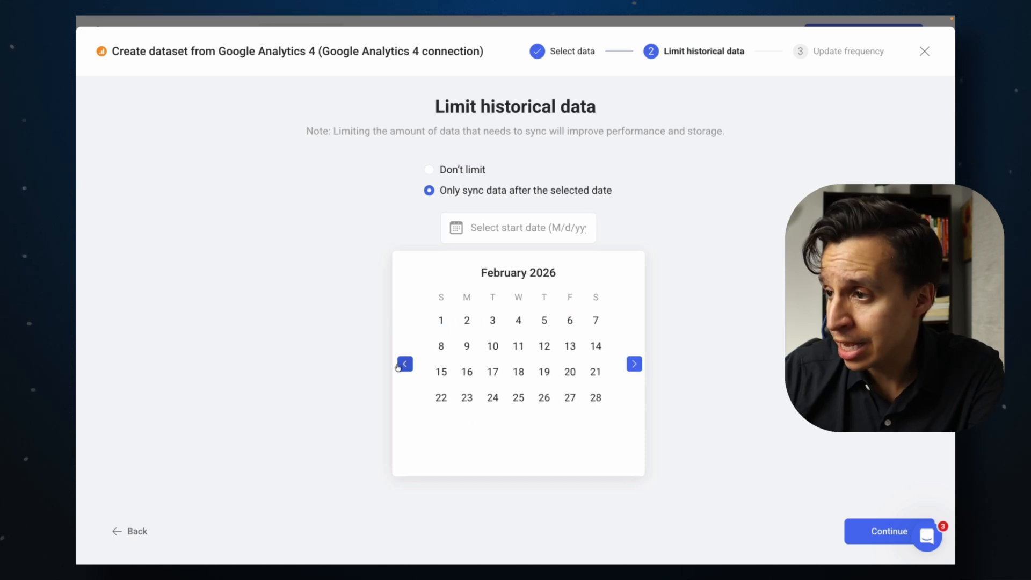
{"action": "left_click", "coordinate": [441, 323]}
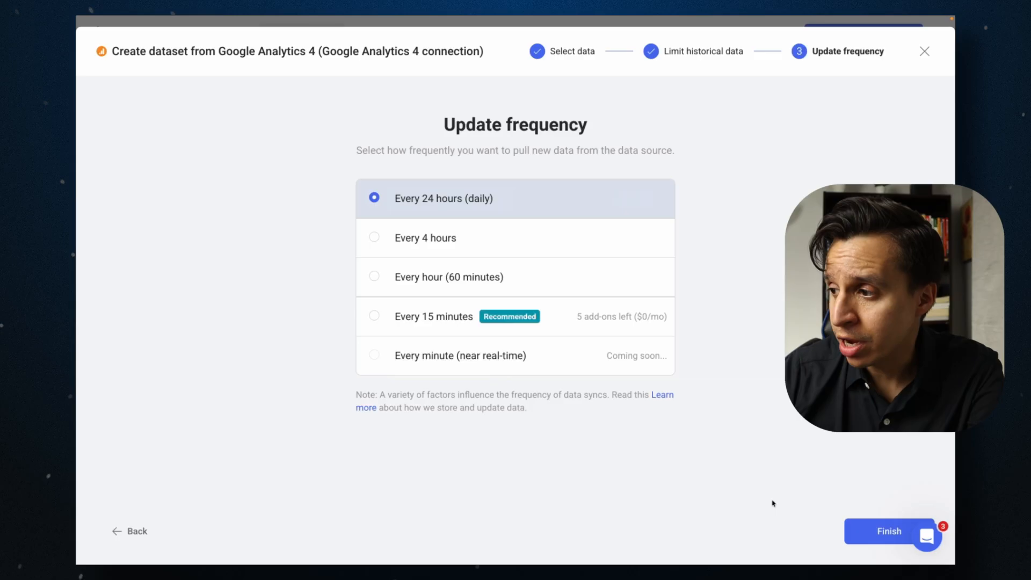
Finish creating the dataset with updates every 24 hours and open its data for editing.
{"action": "left_click", "coordinate": [861, 533]}
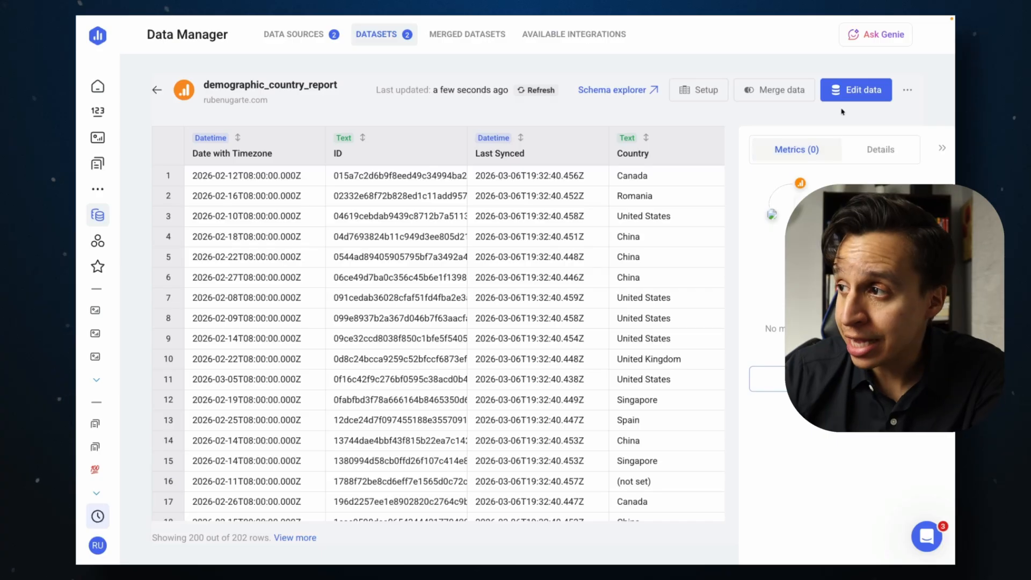
{"action": "left_click", "coordinate": [856, 90]}
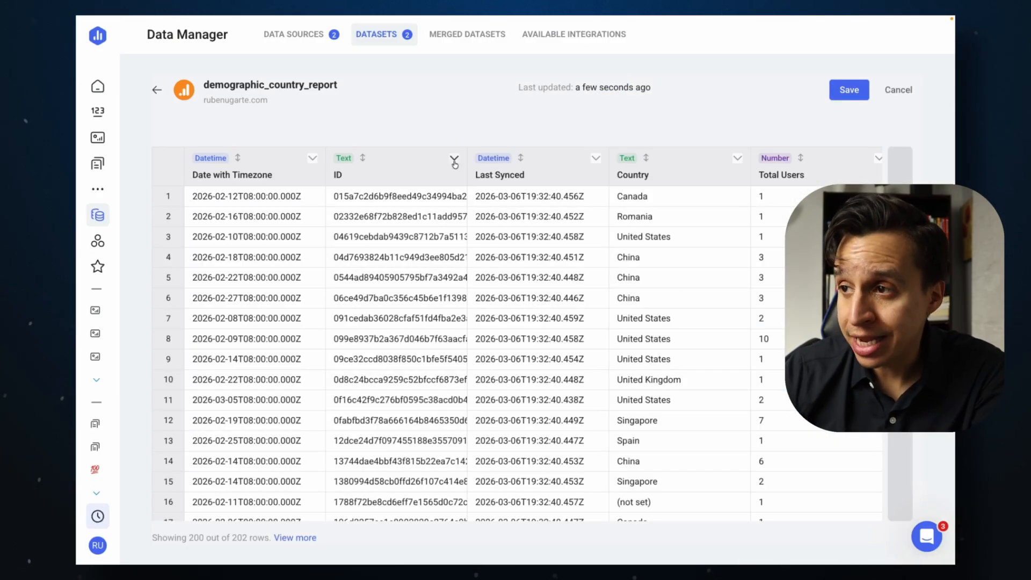
Filter the Country column to values equal to United States, and clear the filter after checking the rows.
{"action": "left_click", "coordinate": [736, 159]}
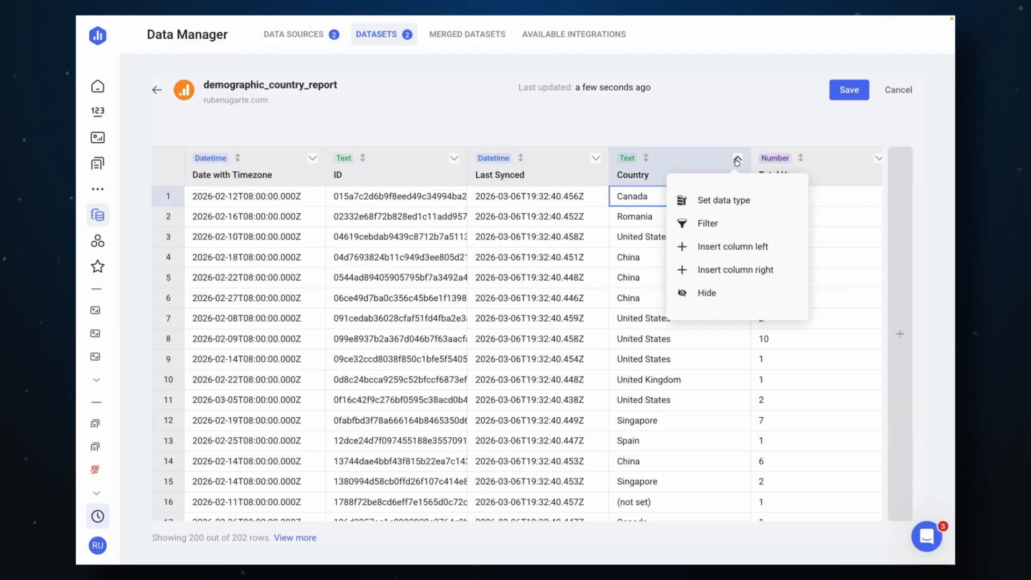
{"action": "left_click", "coordinate": [718, 222]}
{"action": "left_click", "coordinate": [736, 326]}
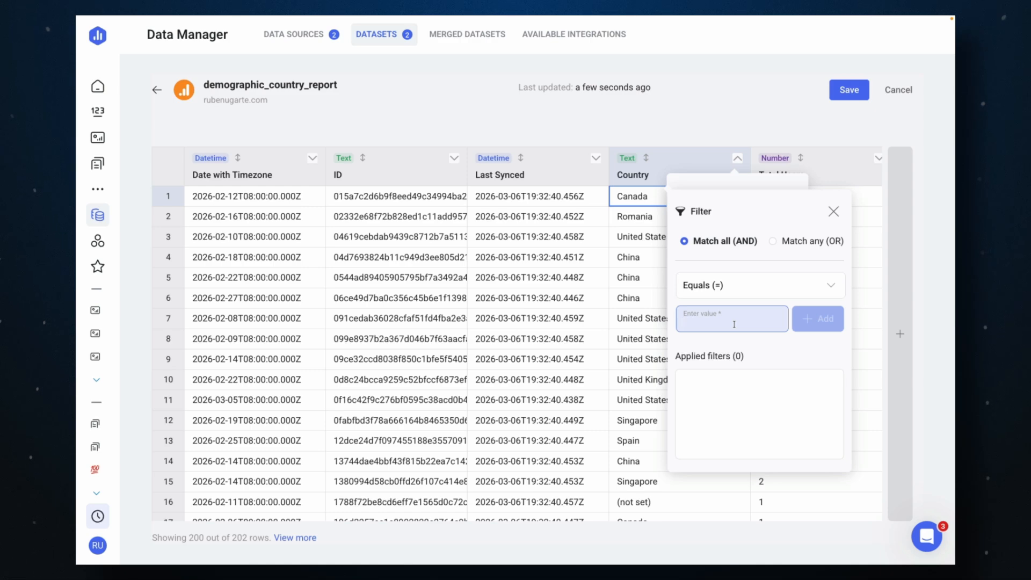
{"action": "type", "text": "United States"}
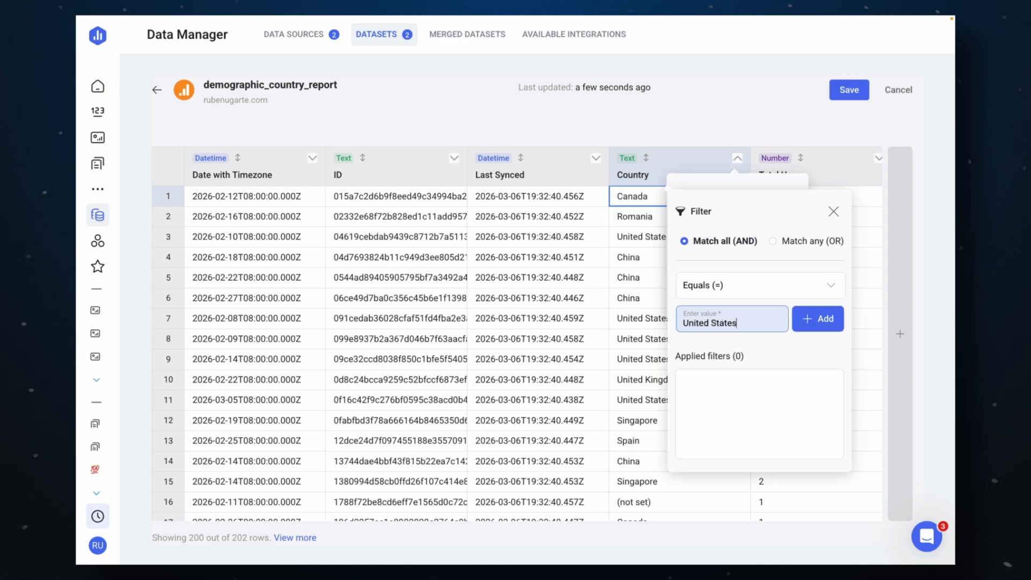
{"action": "key", "text": "Return"}
{"action": "scroll", "coordinate": [669, 291], "scroll_direction": "down", "scroll_amount": 5}
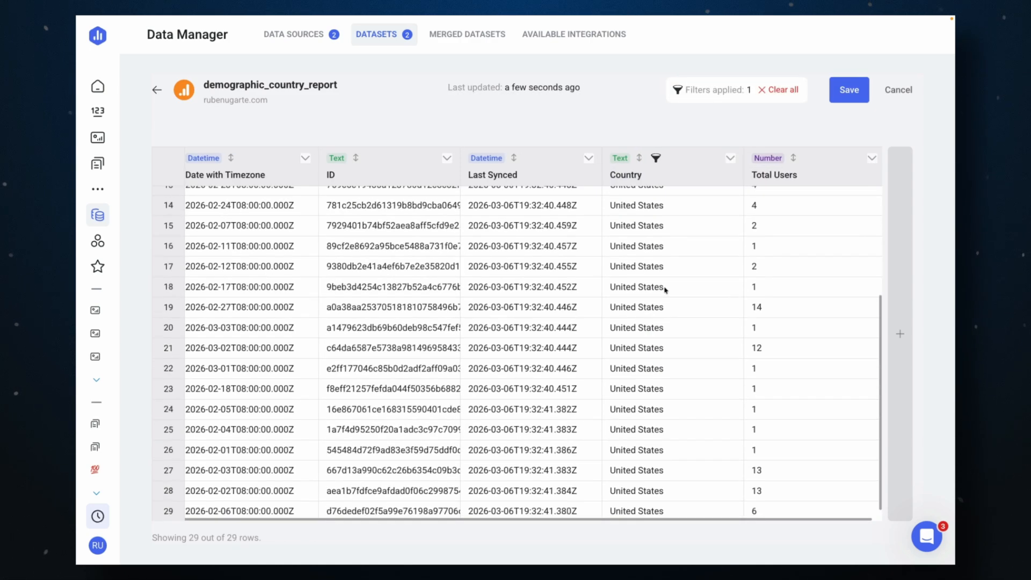
{"action": "scroll", "coordinate": [669, 291], "scroll_direction": "up", "scroll_amount": 5}
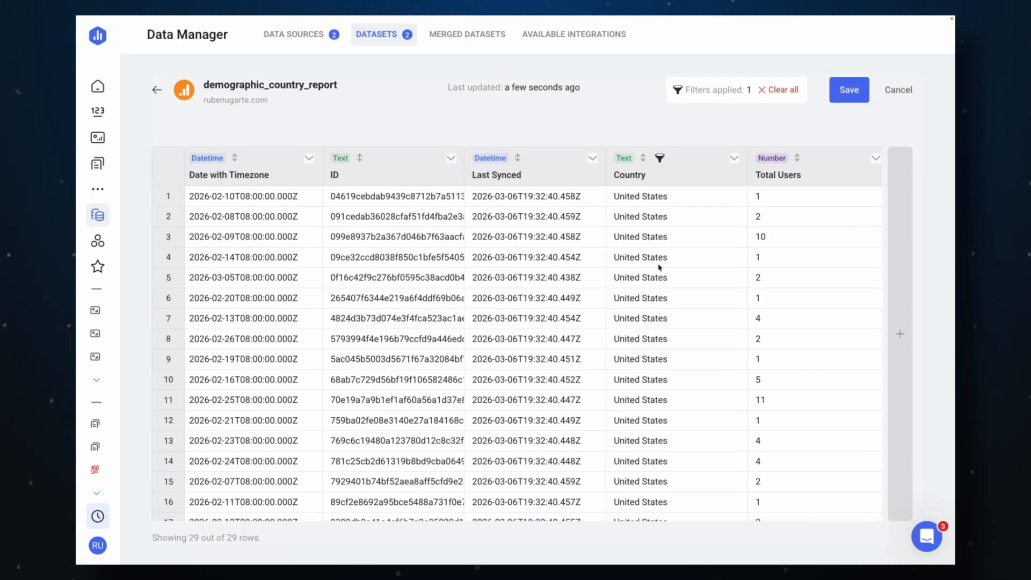
{"action": "left_click", "coordinate": [734, 158]}
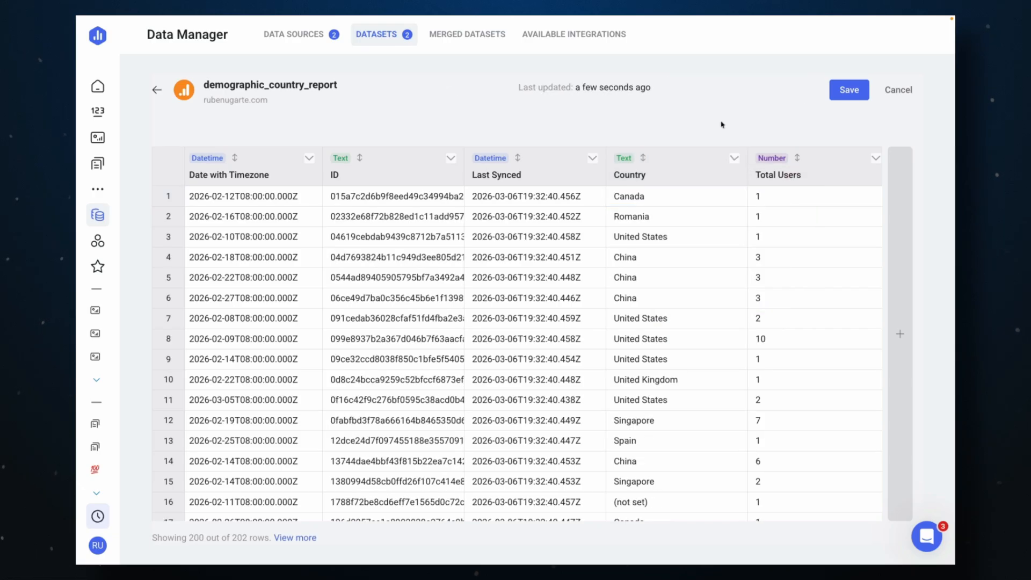
Insert a calculated column to the right of Country and name it Marketing Region.
{"action": "left_click", "coordinate": [734, 159]}
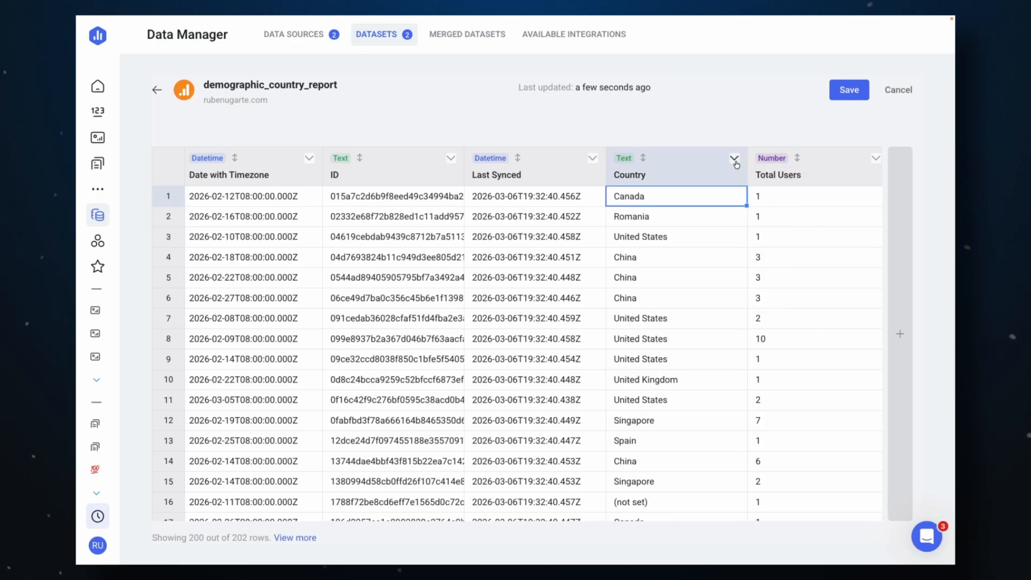
{"action": "left_click", "coordinate": [736, 160]}
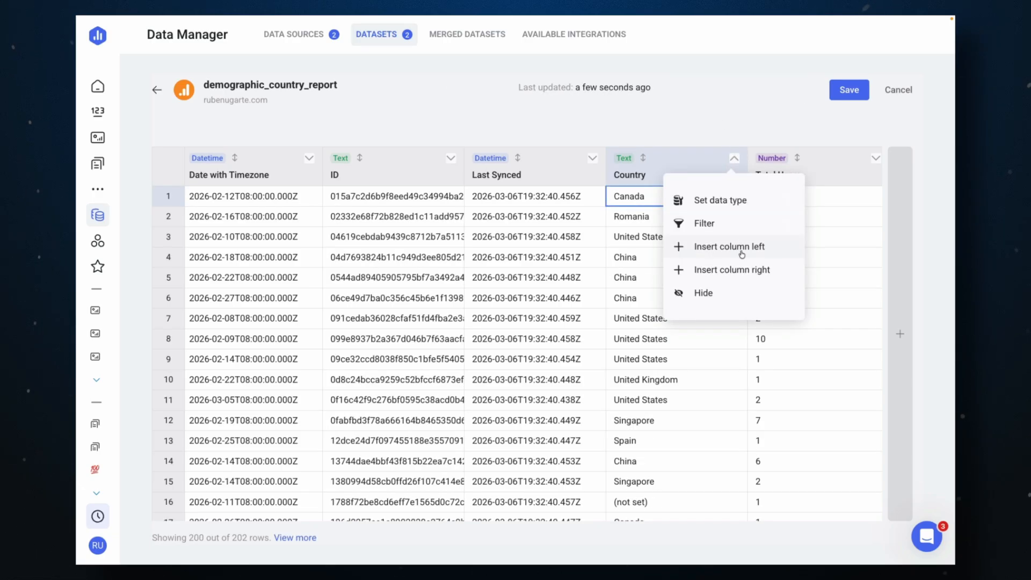
{"action": "left_click", "coordinate": [745, 271]}
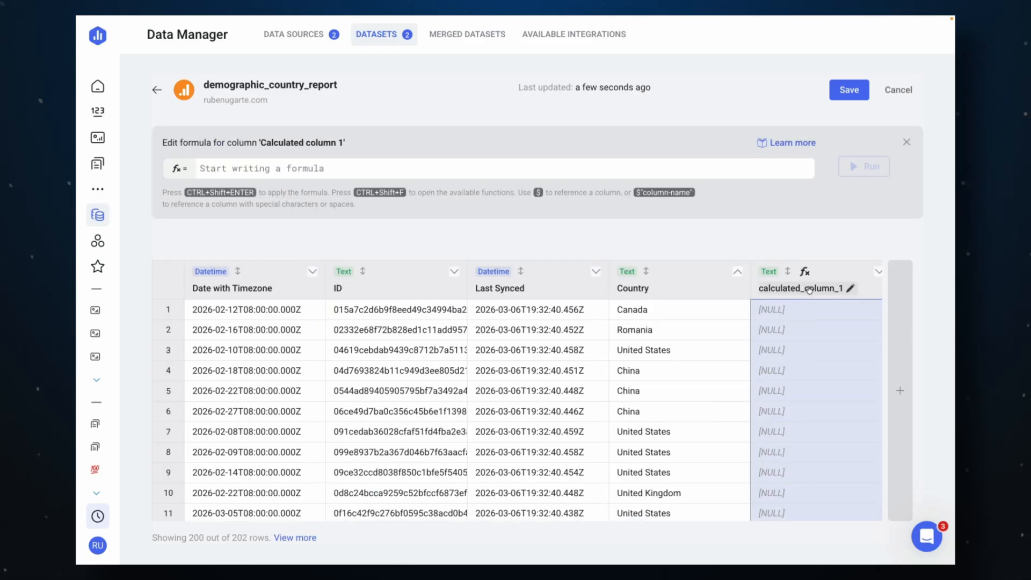
{"action": "left_click", "coordinate": [854, 287]}
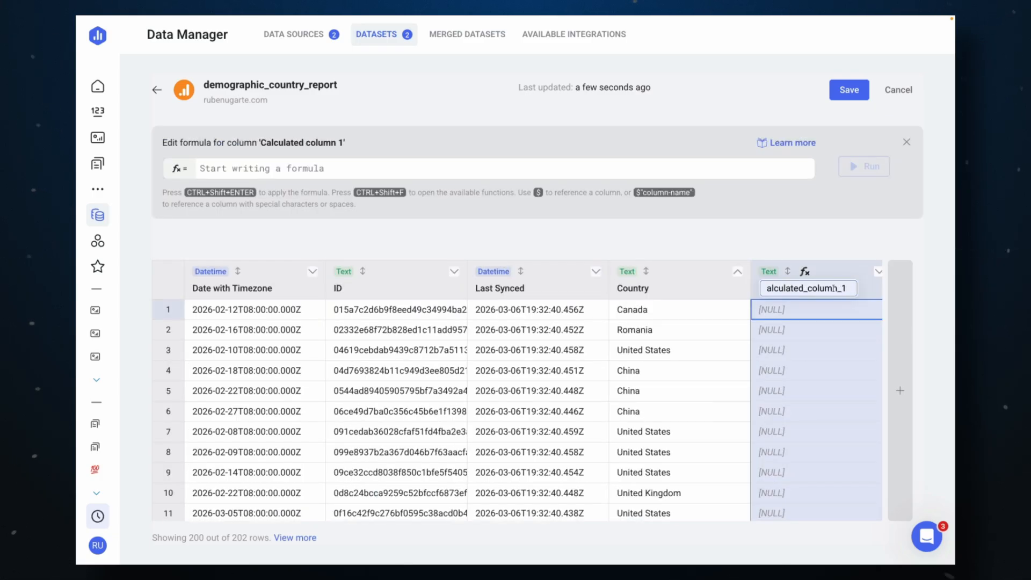
{"action": "double_click", "coordinate": [834, 289]}
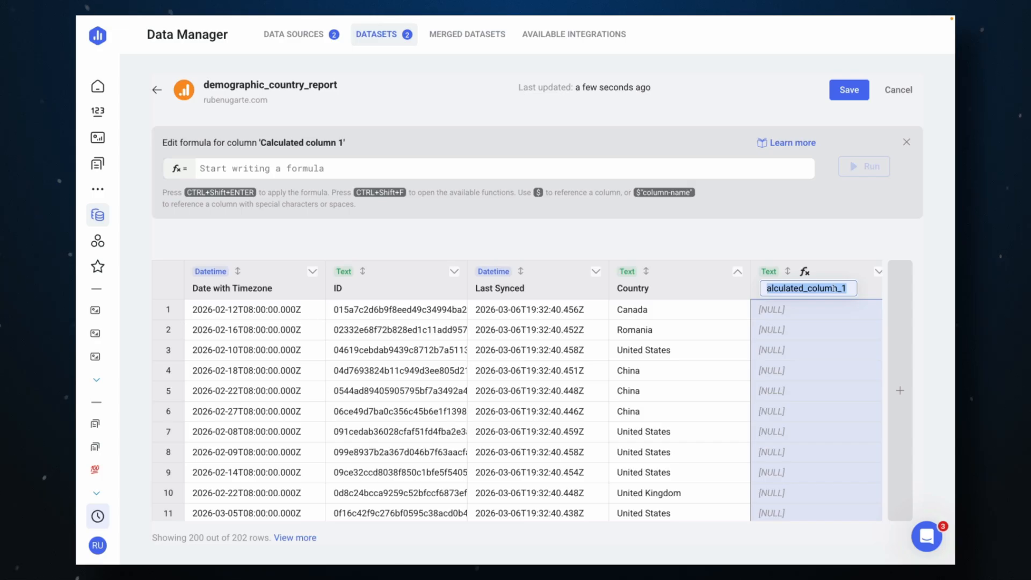
{"action": "type", "text": "Marketing Region"}
{"action": "key", "text": "Return"}
Give Marketing Region the formula IF($Country = 'United States', 'North America', 'Other') and save the dataset.
{"action": "left_click", "coordinate": [357, 168]}
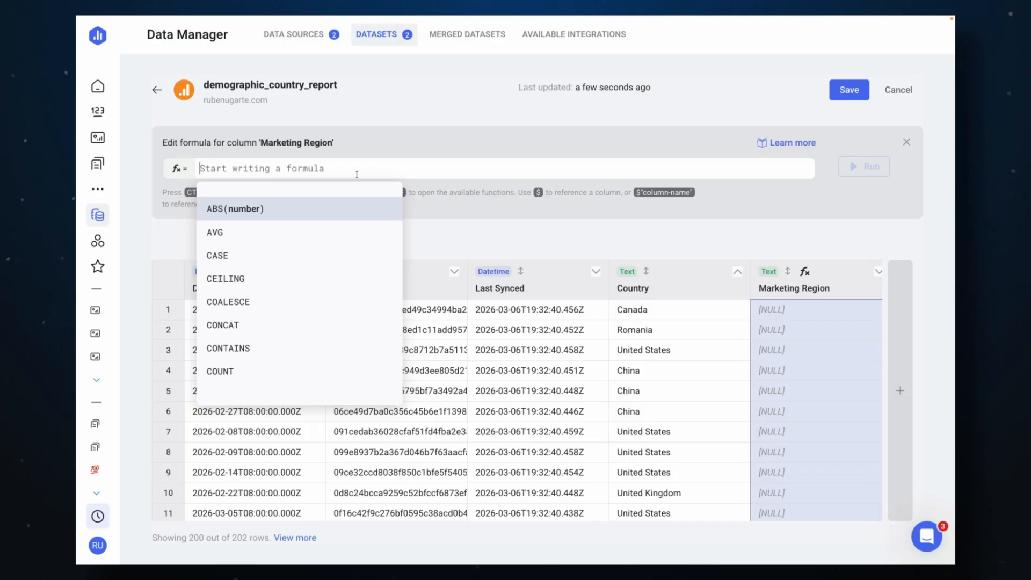
{"action": "type", "text": "IF( $Country = 'United States', 'North America', 'Other')"}
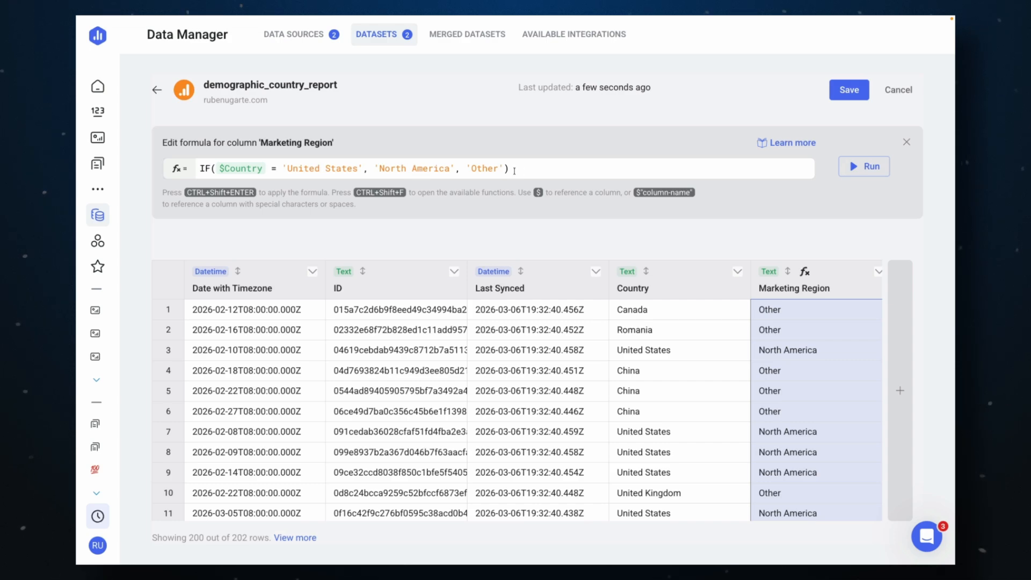
{"action": "left_click", "coordinate": [544, 170]}
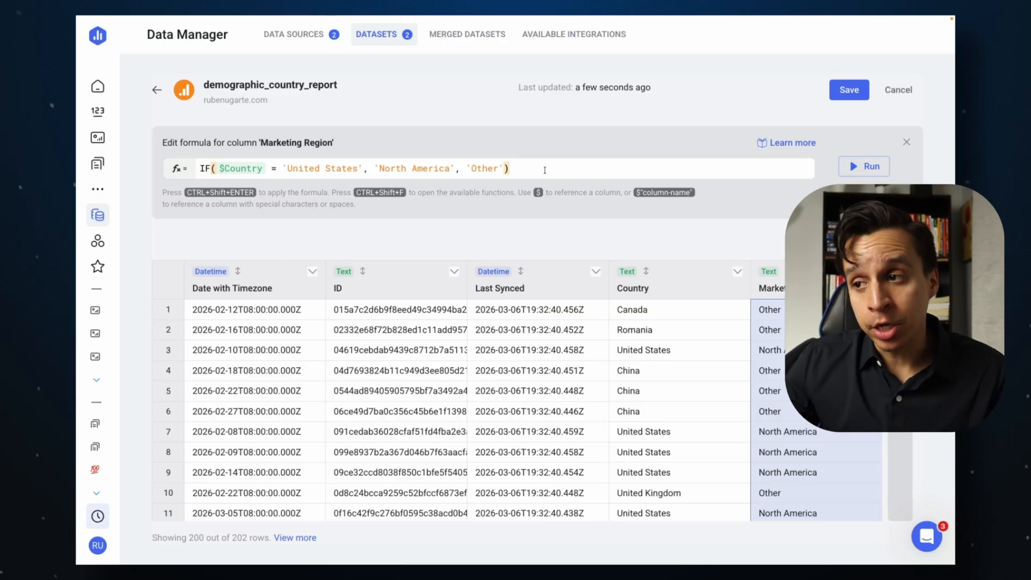
{"action": "left_click", "coordinate": [850, 90]}
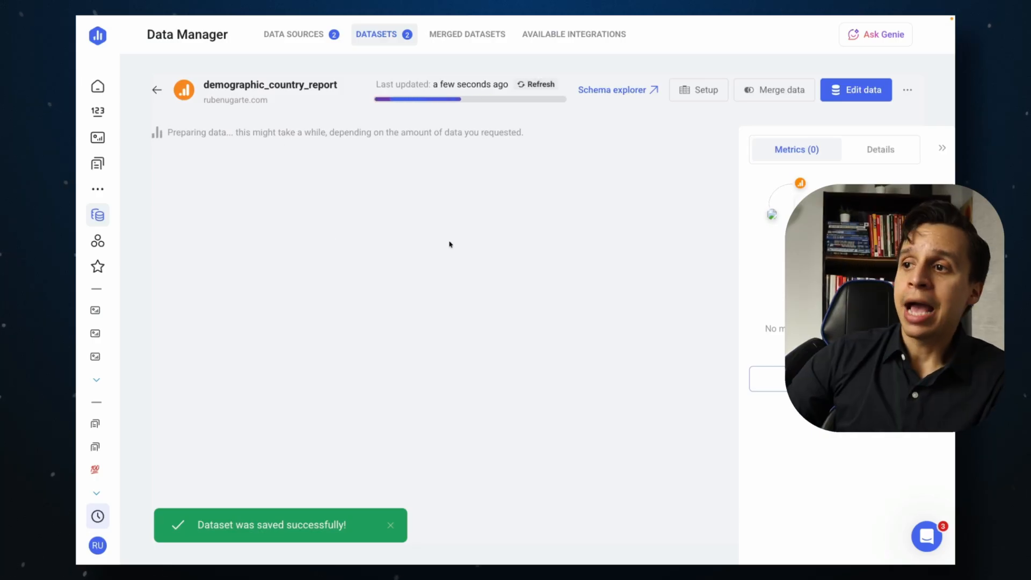
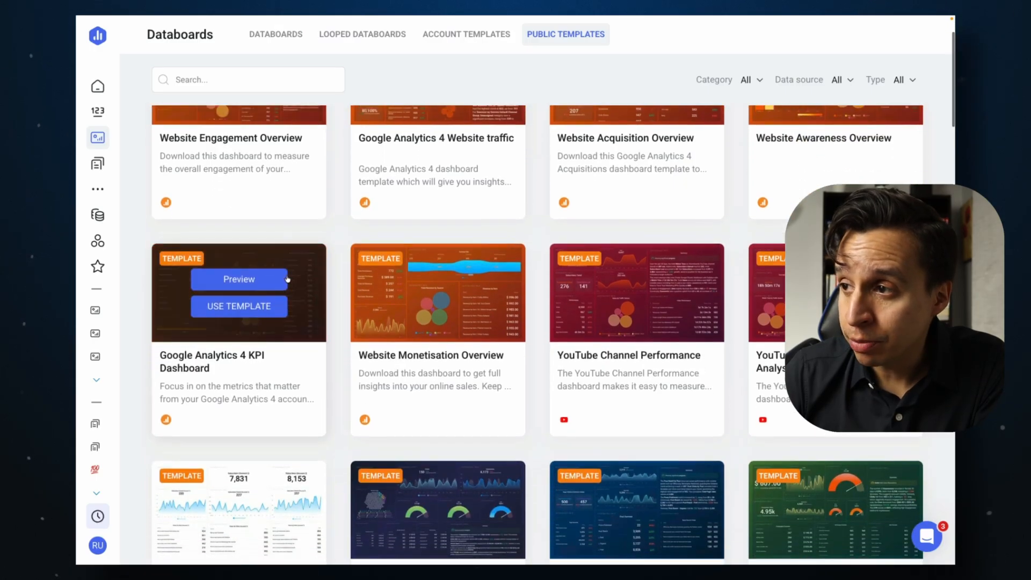
Create a Databoard from the public Google Analytics 4 KPI Dashboard template using the already connected Google Analytics 4 data source.
{"action": "scroll", "coordinate": [287, 278], "scroll_direction": "up", "scroll_amount": 3}
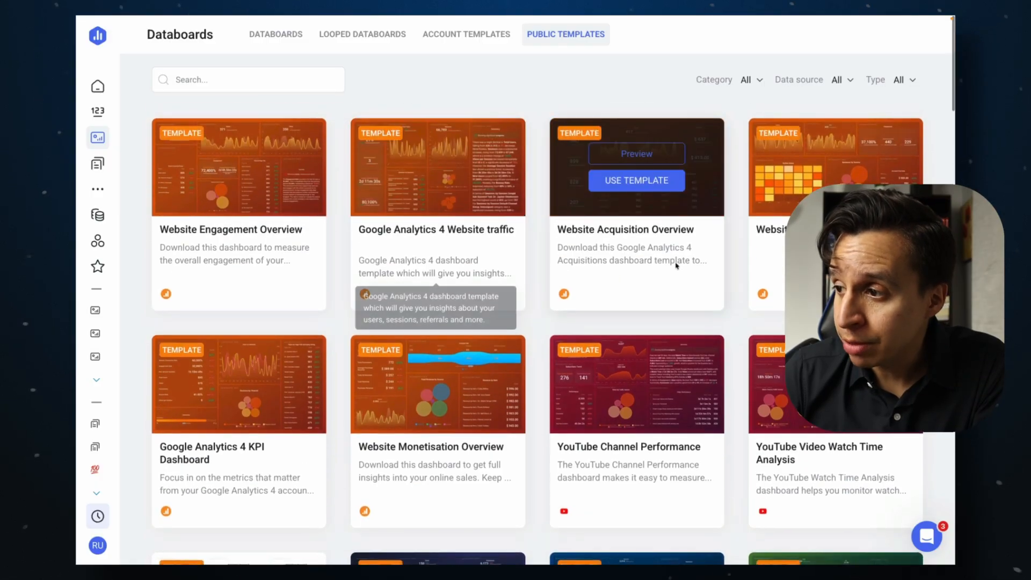
{"action": "scroll", "coordinate": [675, 266], "scroll_direction": "down", "scroll_amount": 3}
{"action": "scroll", "coordinate": [674, 270], "scroll_direction": "down", "scroll_amount": 10}
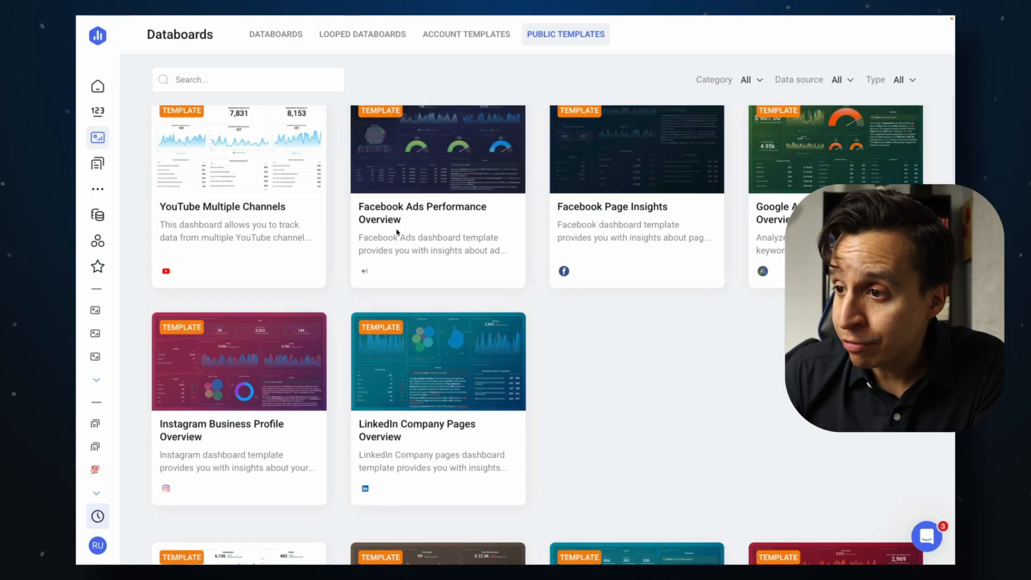
{"action": "scroll", "coordinate": [379, 326], "scroll_direction": "down", "scroll_amount": 10}
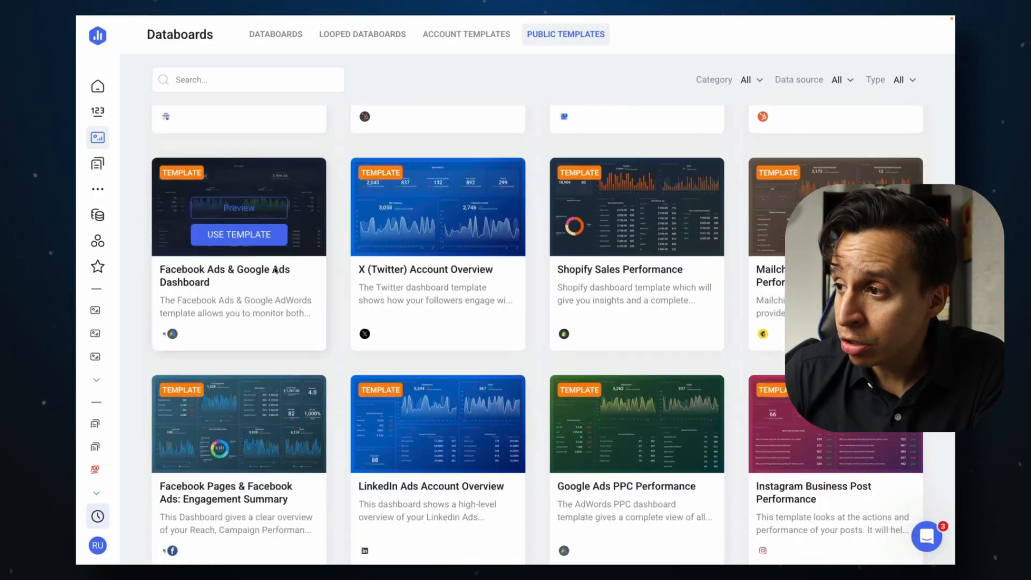
{"action": "scroll", "coordinate": [648, 268], "scroll_direction": "down", "scroll_amount": 4}
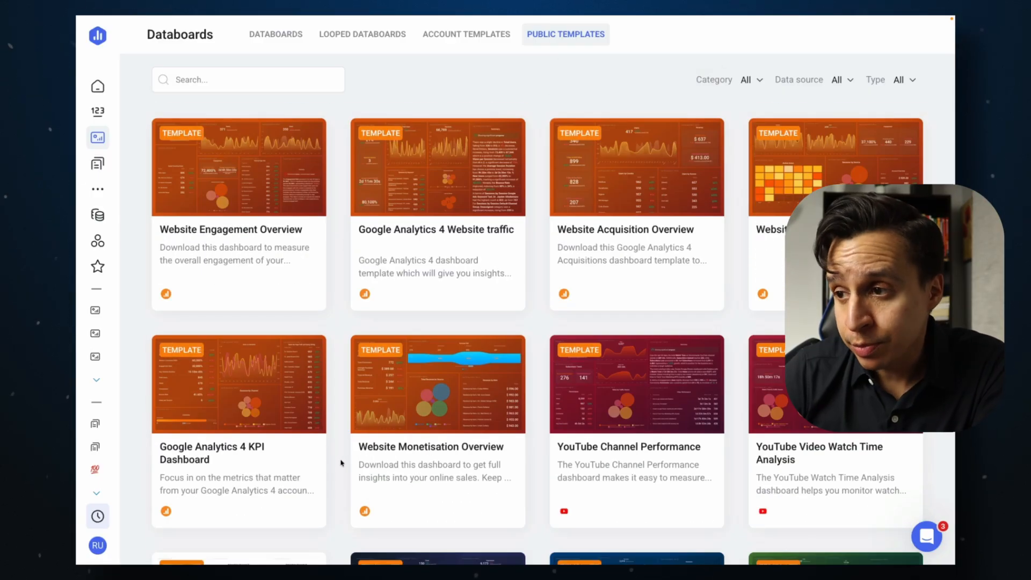
{"action": "mouse_move", "coordinate": [244, 399]}
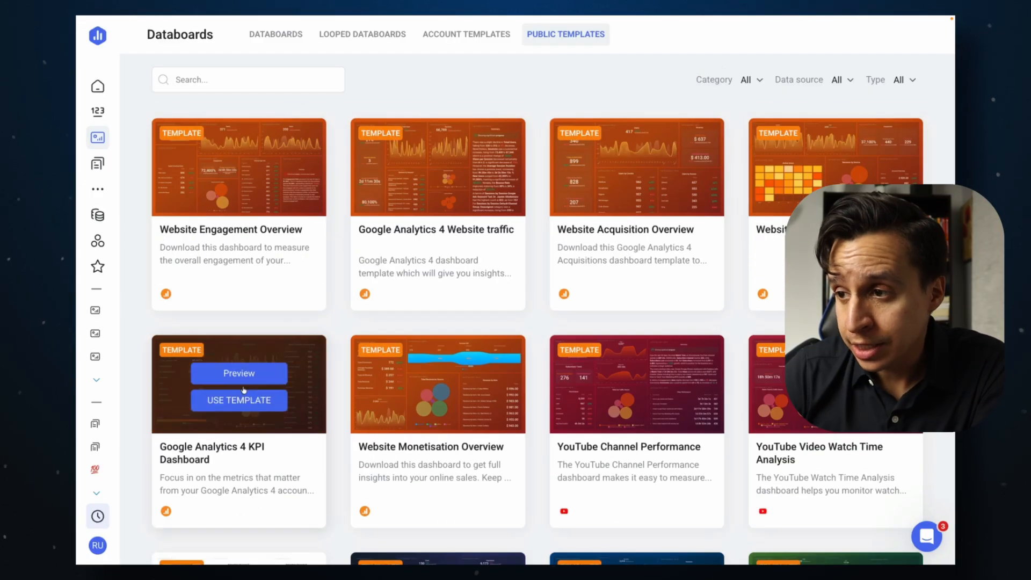
{"action": "left_click", "coordinate": [250, 402]}
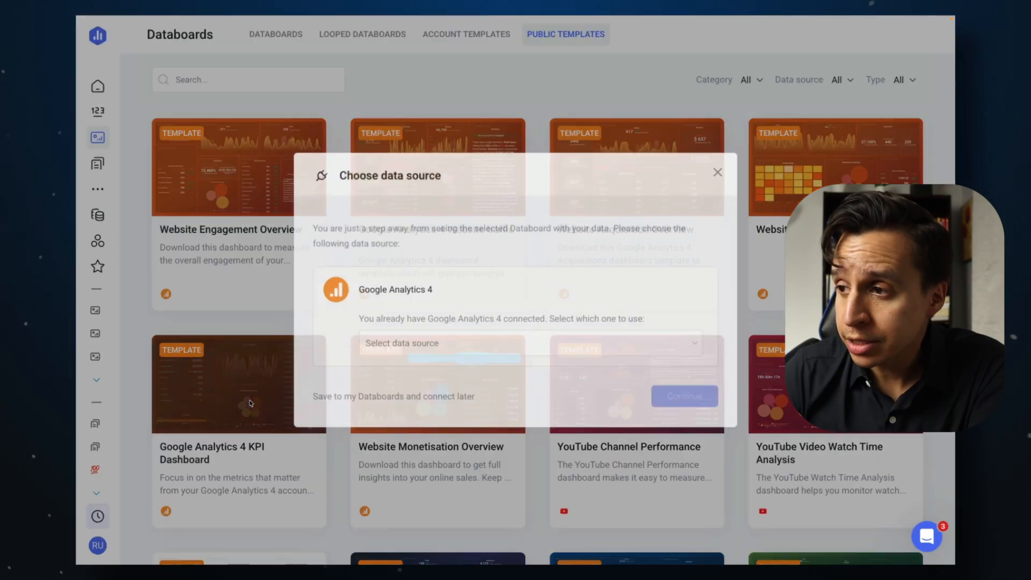
{"action": "left_click", "coordinate": [454, 353]}
{"action": "left_click", "coordinate": [450, 372]}
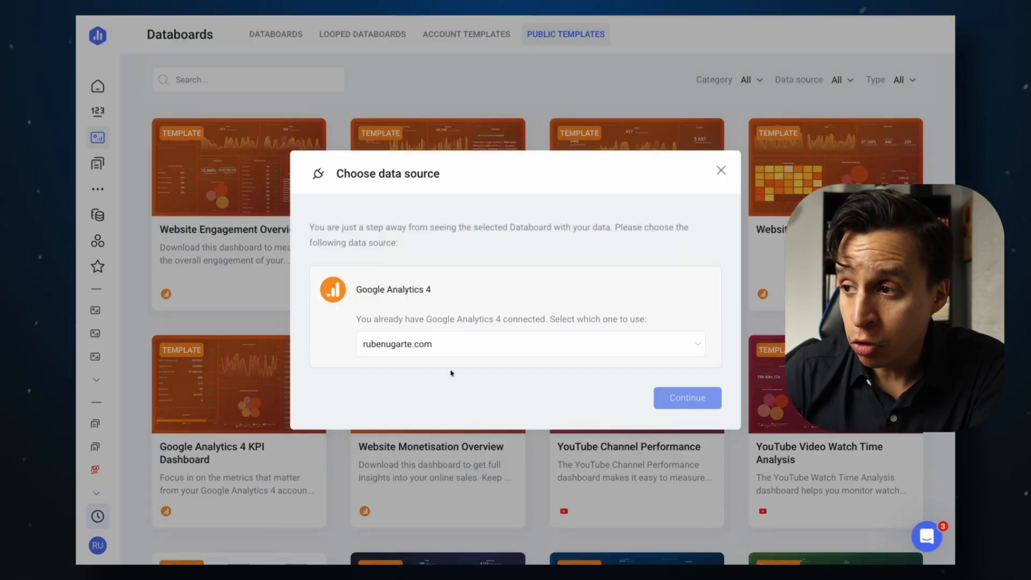
{"action": "left_click", "coordinate": [672, 400]}
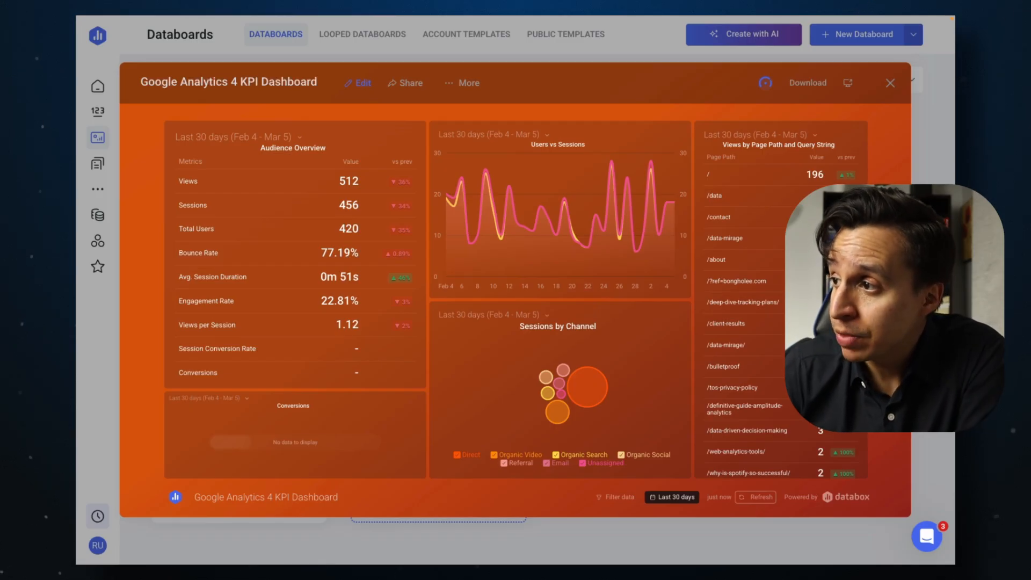
Examine the tables and charts of the Google Analytics 4 KPI Dashboard and open it for editing.
{"action": "mouse_move", "coordinate": [646, 281]}
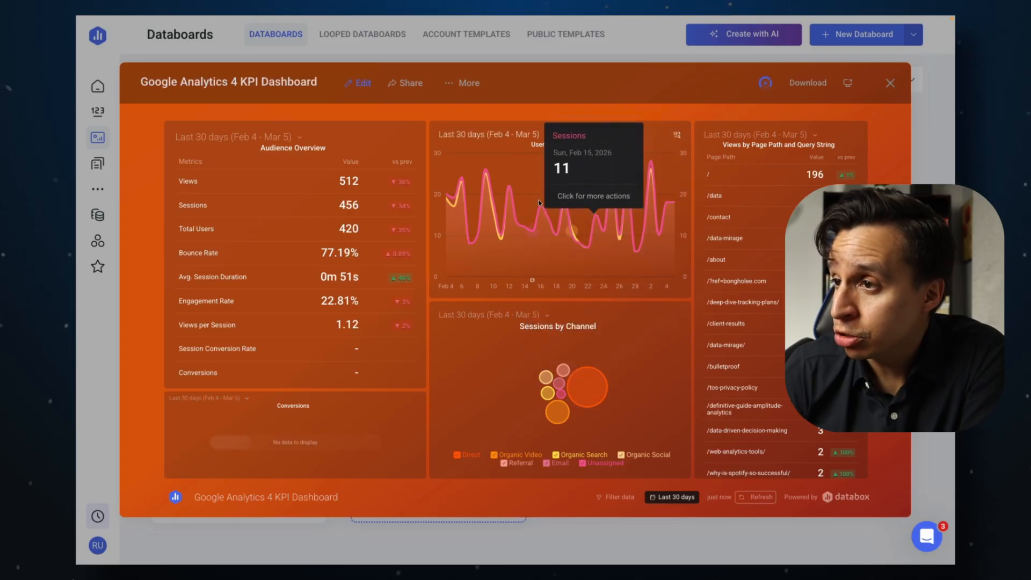
{"action": "scroll", "coordinate": [312, 163], "scroll_direction": "down", "scroll_amount": 1}
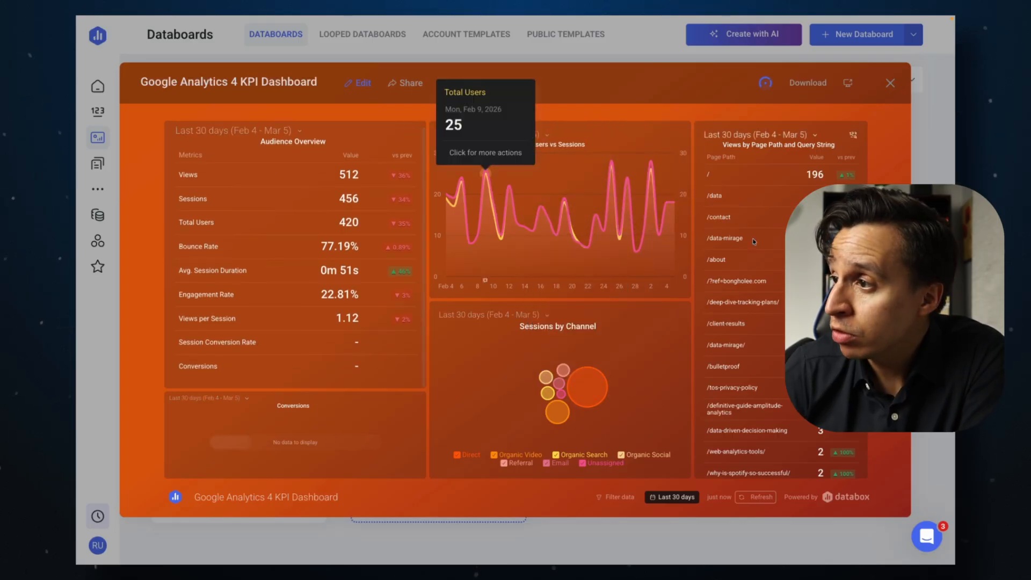
{"action": "scroll", "coordinate": [780, 299], "scroll_direction": "down", "scroll_amount": 2}
{"action": "scroll", "coordinate": [780, 299], "scroll_direction": "up", "scroll_amount": 2}
{"action": "scroll", "coordinate": [780, 299], "scroll_direction": "down", "scroll_amount": 5}
{"action": "scroll", "coordinate": [780, 299], "scroll_direction": "up", "scroll_amount": 6}
{"action": "left_click", "coordinate": [362, 82]}
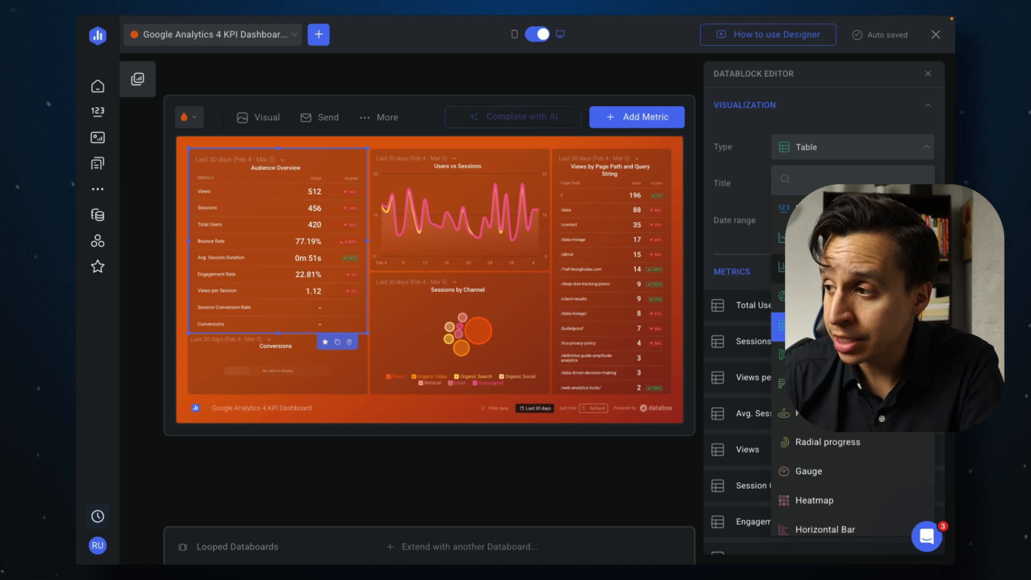
Look through the visualization types available for the Audience Overview datablock, keeping it as a Table.
{"action": "scroll", "coordinate": [854, 322], "scroll_direction": "down", "scroll_amount": 2}
{"action": "scroll", "coordinate": [854, 327], "scroll_direction": "up", "scroll_amount": 3}
{"action": "left_click", "coordinate": [857, 150]}
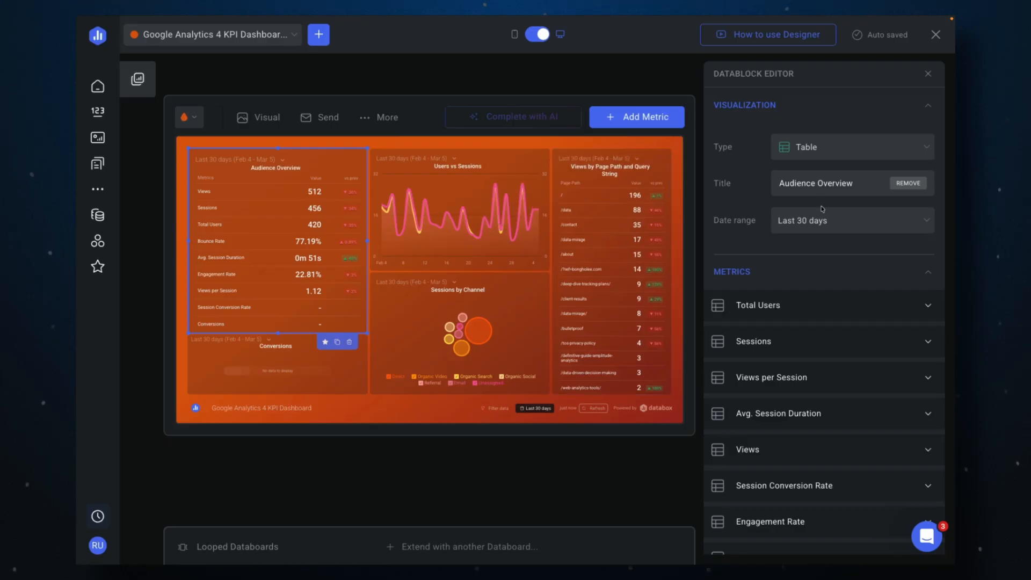
Check the date range options and the Total Users metric settings of the Audience Overview table.
{"action": "left_click", "coordinate": [832, 231]}
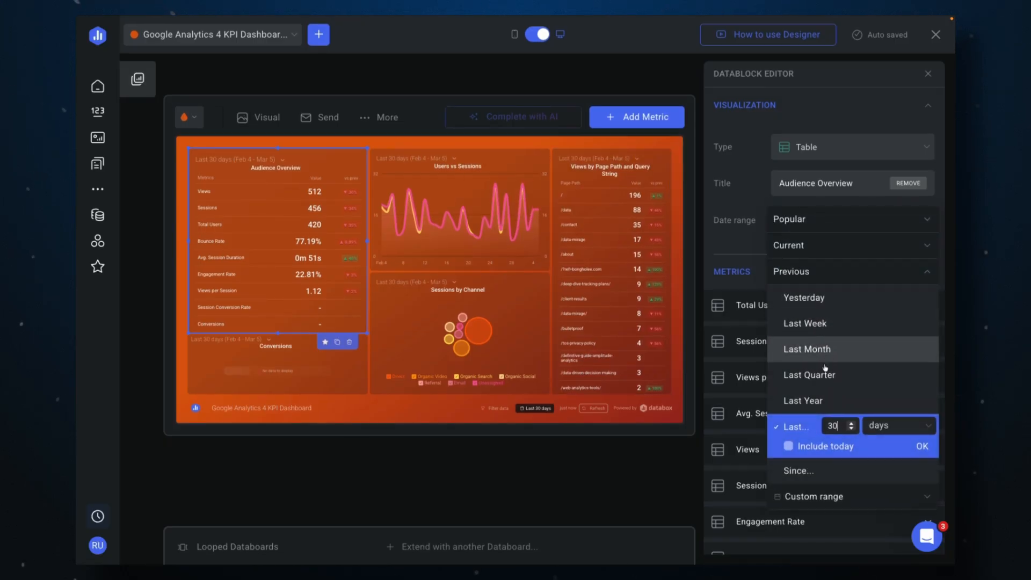
{"action": "left_click", "coordinate": [860, 221]}
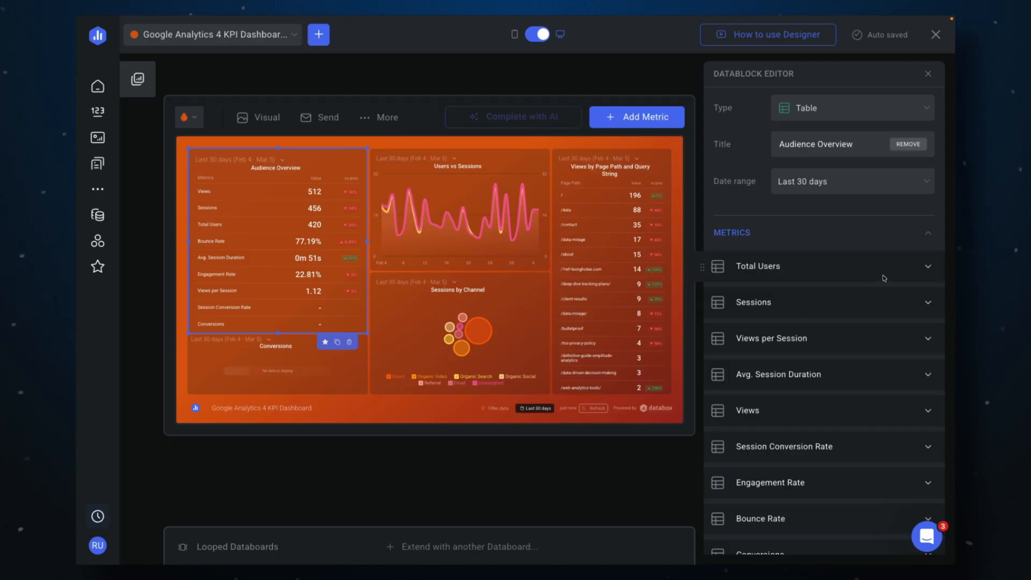
{"action": "left_click", "coordinate": [920, 274]}
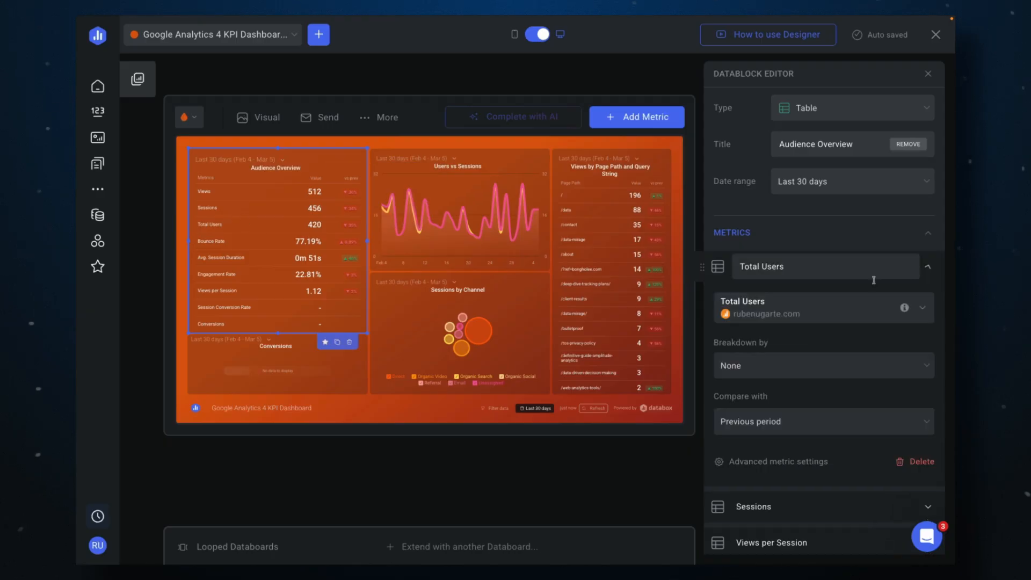
{"action": "left_click", "coordinate": [928, 269]}
Replace the Sessions metric in the Audience Overview table with Active Users and close the datablock editor.
{"action": "left_click", "coordinate": [911, 302]}
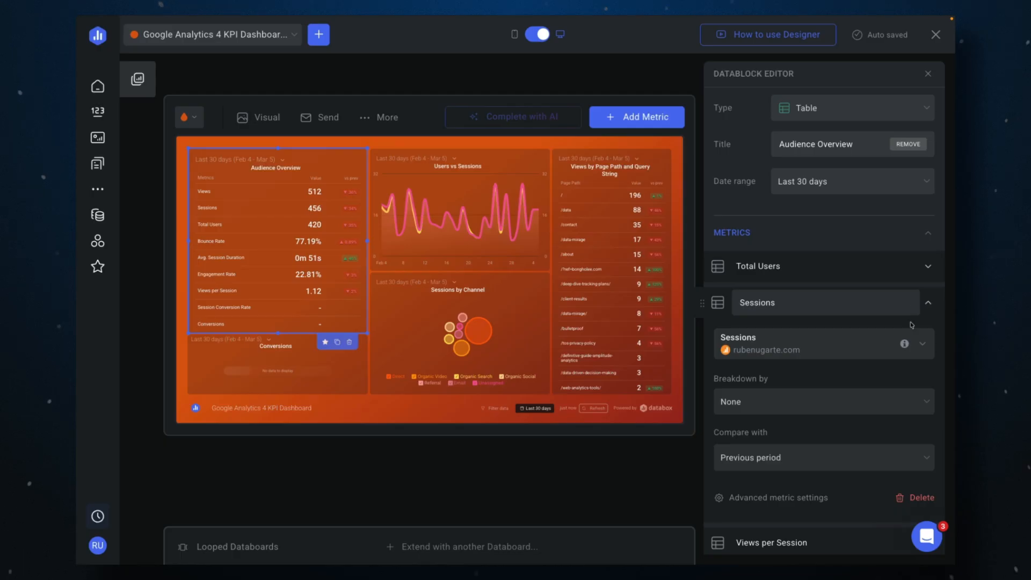
{"action": "left_click", "coordinate": [912, 341]}
{"action": "scroll", "coordinate": [489, 179], "scroll_direction": "down", "scroll_amount": 3}
{"action": "scroll", "coordinate": [488, 179], "scroll_direction": "down", "scroll_amount": 6}
{"action": "scroll", "coordinate": [436, 309], "scroll_direction": "down", "scroll_amount": 10}
{"action": "scroll", "coordinate": [436, 309], "scroll_direction": "up", "scroll_amount": 18}
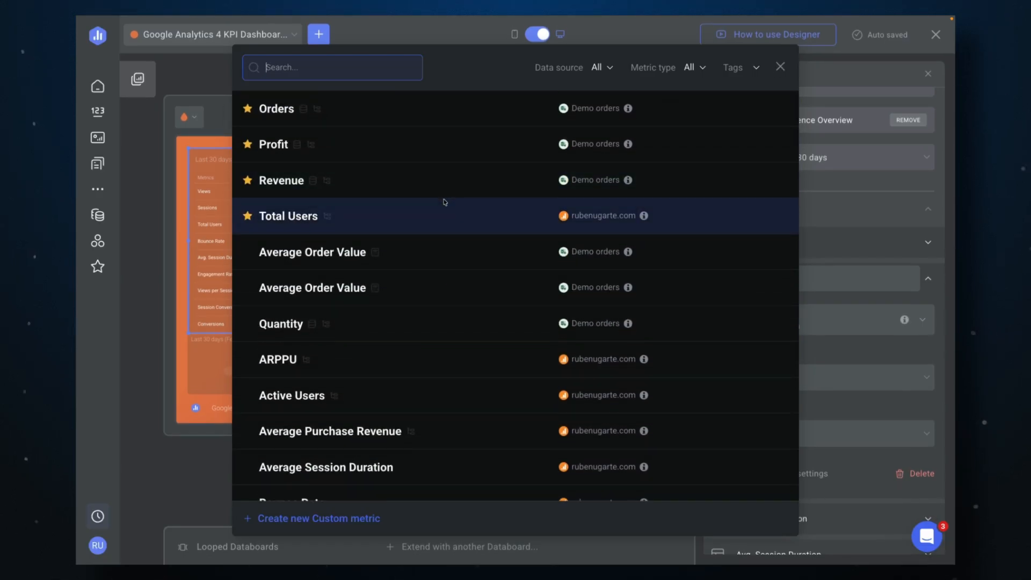
{"action": "scroll", "coordinate": [408, 349], "scroll_direction": "down", "scroll_amount": 1}
{"action": "left_click", "coordinate": [394, 357]}
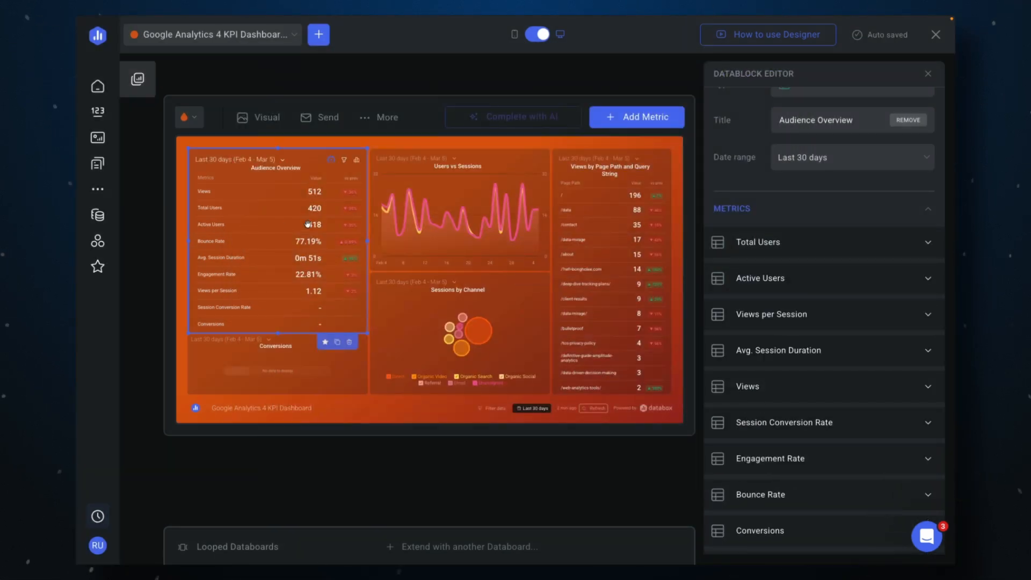
{"action": "scroll", "coordinate": [822, 268], "scroll_direction": "down", "scroll_amount": 5}
{"action": "scroll", "coordinate": [906, 147], "scroll_direction": "up", "scroll_amount": 5}
{"action": "left_click", "coordinate": [927, 73]}
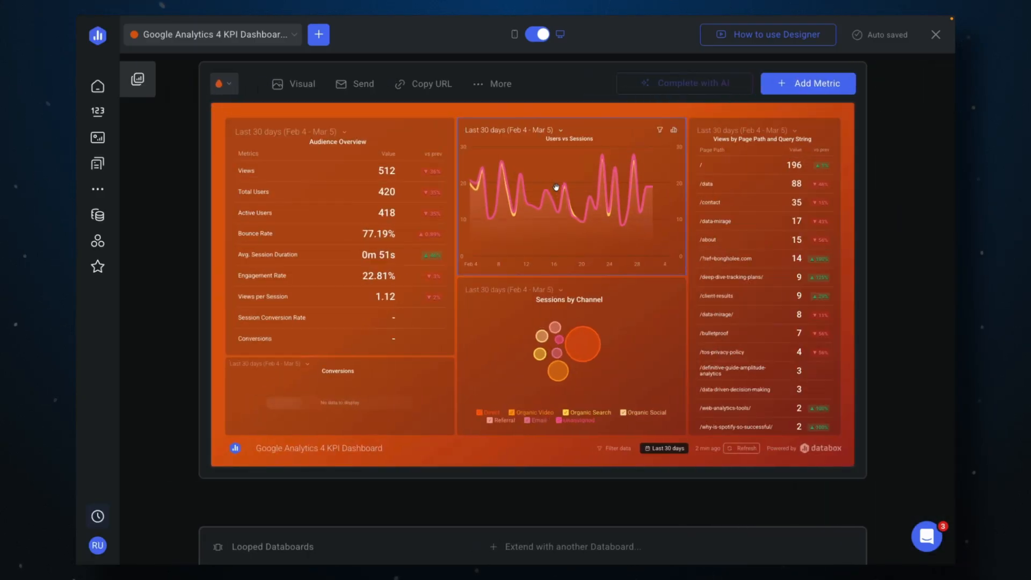
Graph the Users vs Sessions line chart by week, and set its date range to the last 90 days.
{"action": "left_click", "coordinate": [599, 206]}
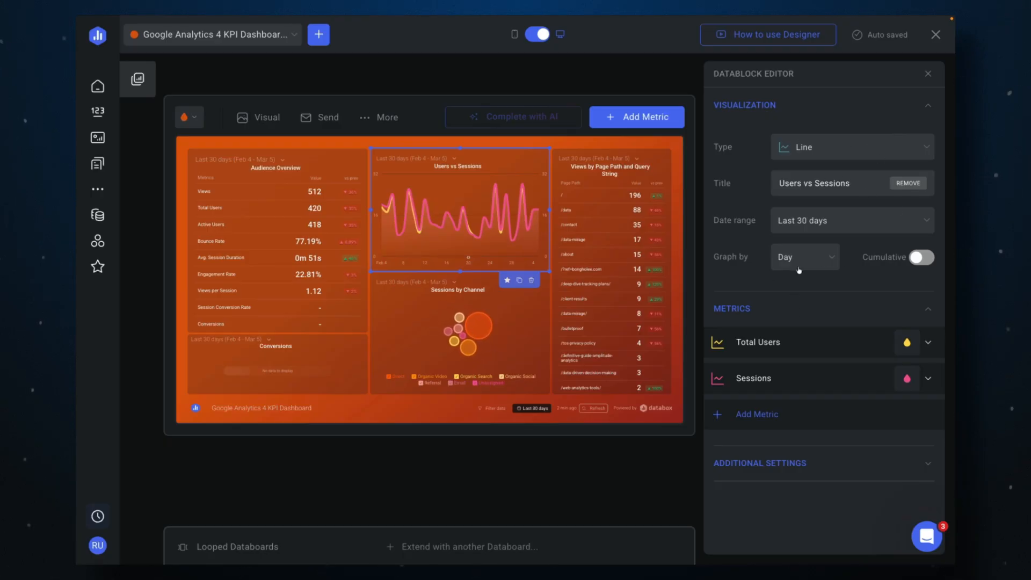
{"action": "left_click", "coordinate": [821, 262]}
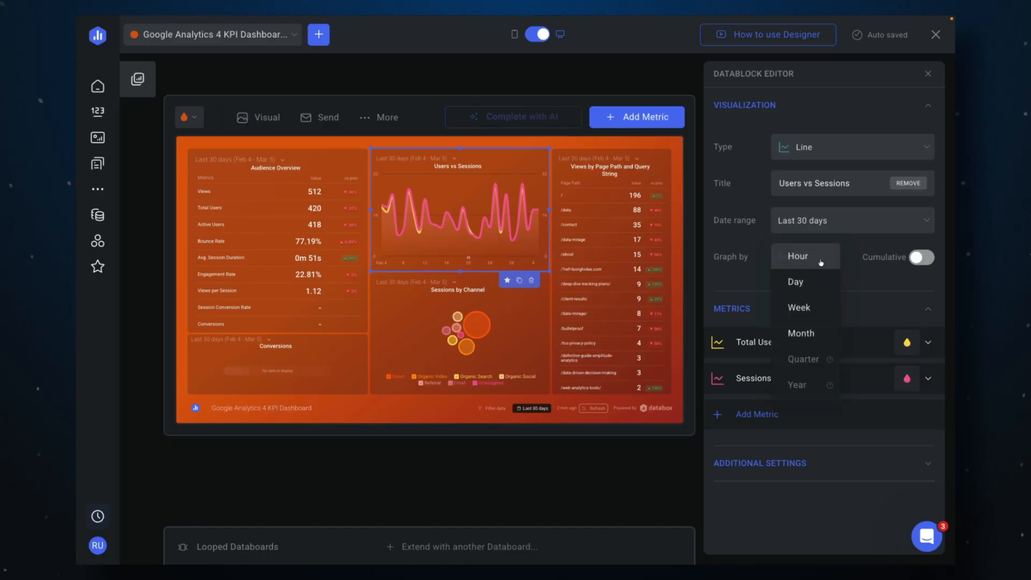
{"action": "left_click", "coordinate": [814, 307]}
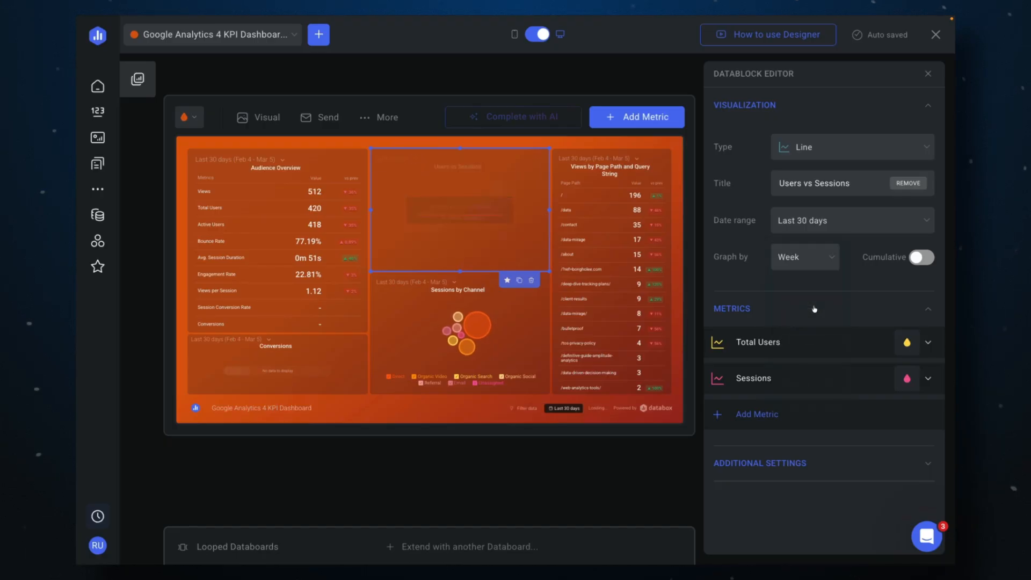
{"action": "left_click", "coordinate": [828, 226]}
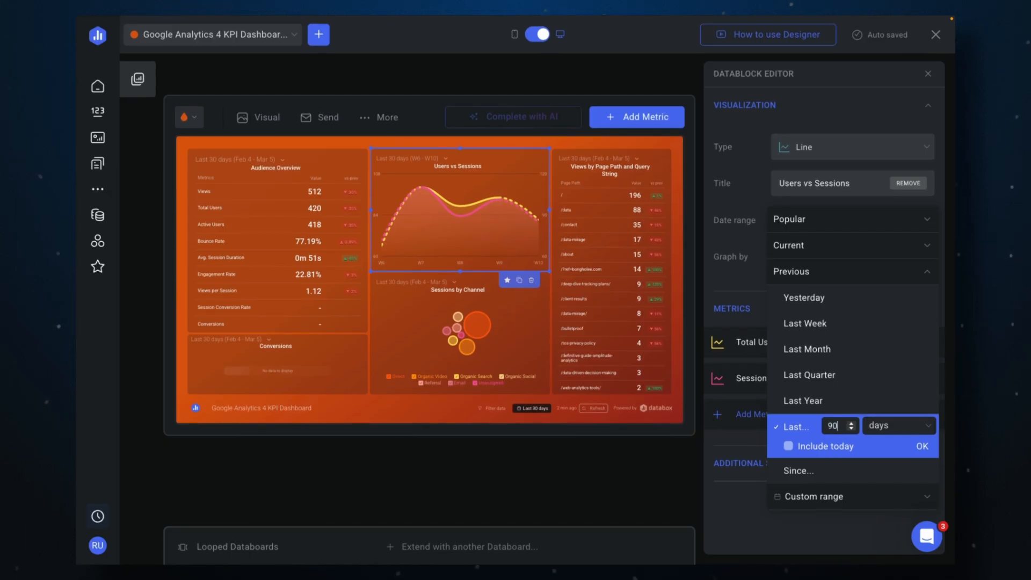
{"action": "left_click", "coordinate": [922, 446]}
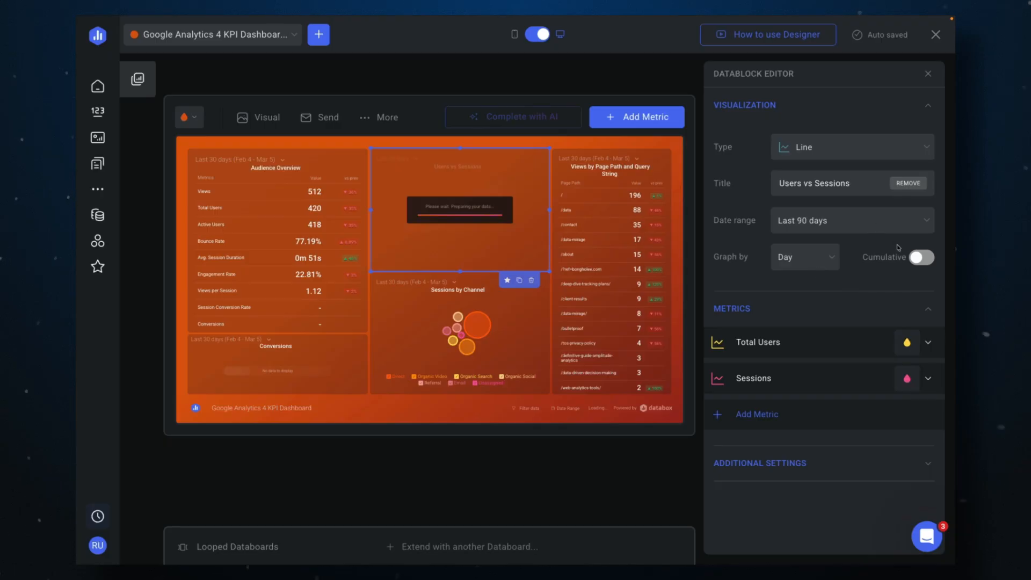
Review the settings and line colour choices of the Total Users metric in the Users vs Sessions chart.
{"action": "left_click", "coordinate": [928, 344]}
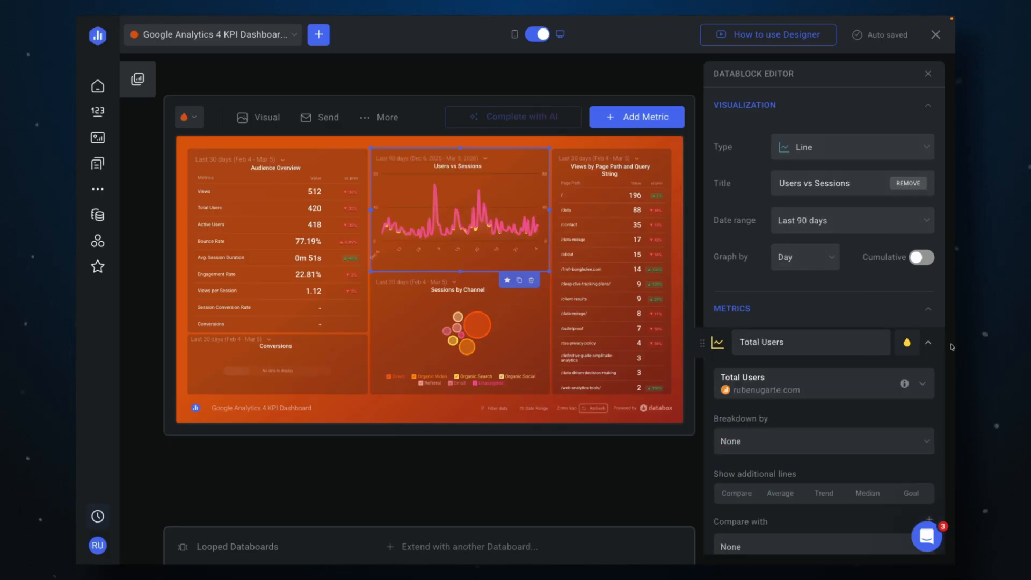
{"action": "left_click", "coordinate": [928, 344]}
{"action": "left_click", "coordinate": [907, 344]}
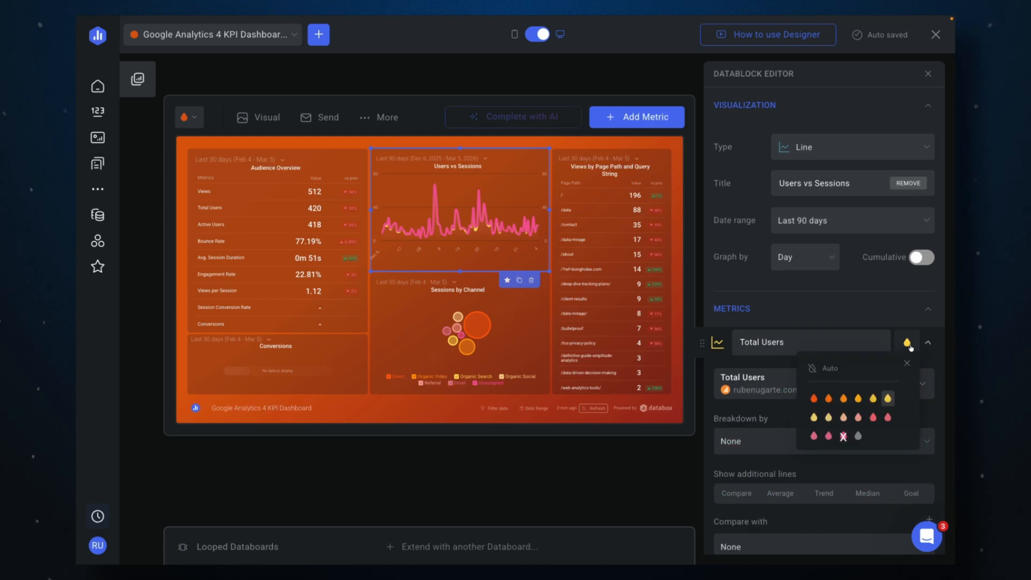
{"action": "left_click", "coordinate": [929, 345]}
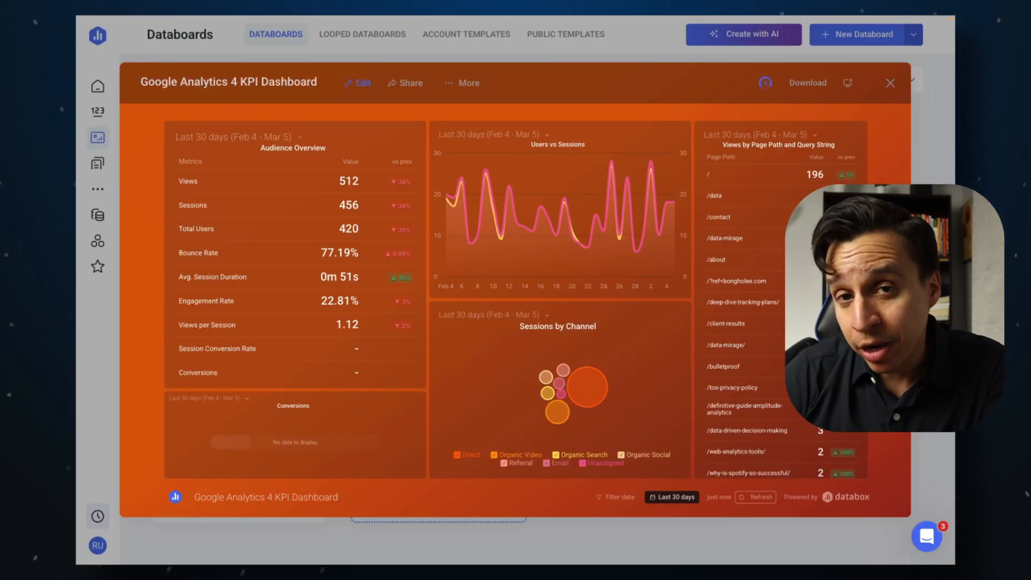
Check the dashboard's breakdown and filter option, and try to apply a dashboard-wide date range of the last 90 days.
{"action": "left_click", "coordinate": [621, 497]}
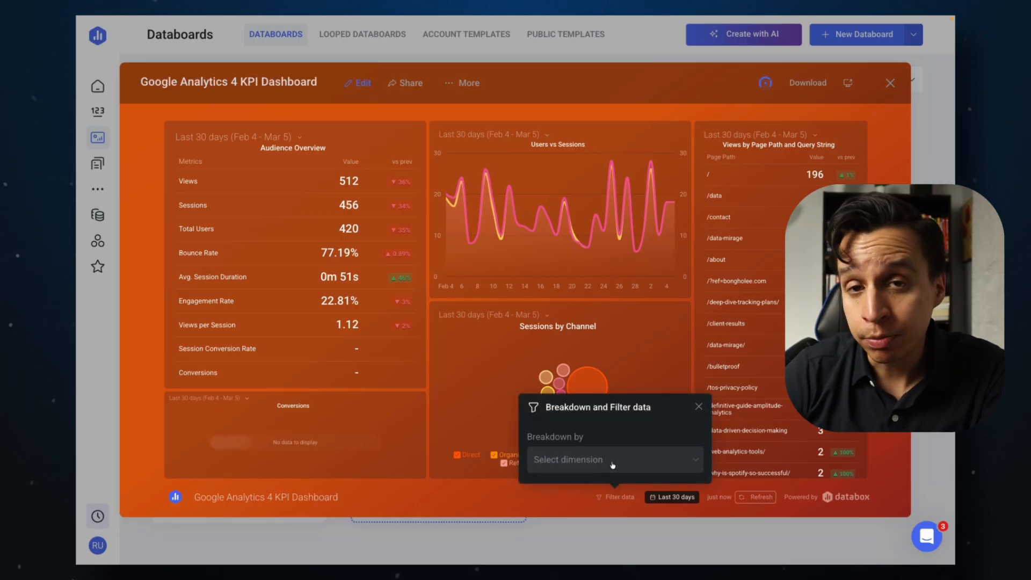
{"action": "left_click", "coordinate": [698, 410]}
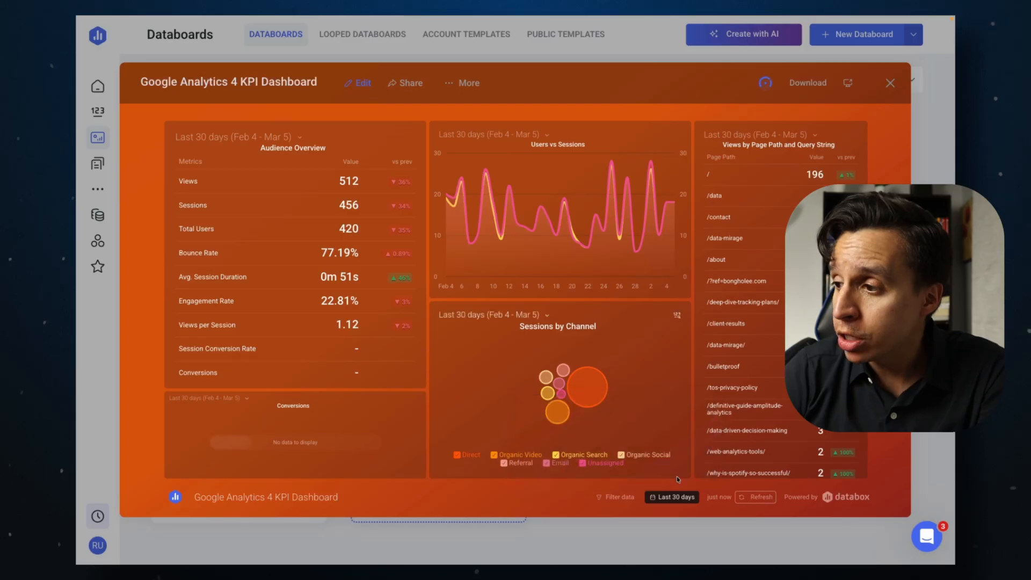
{"action": "left_click", "coordinate": [678, 499]}
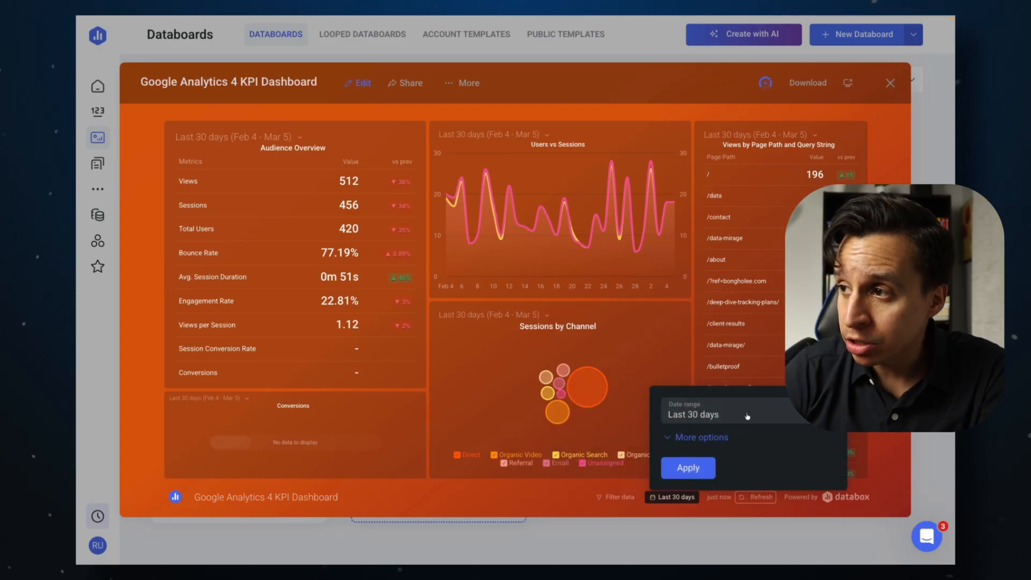
{"action": "left_click", "coordinate": [746, 416]}
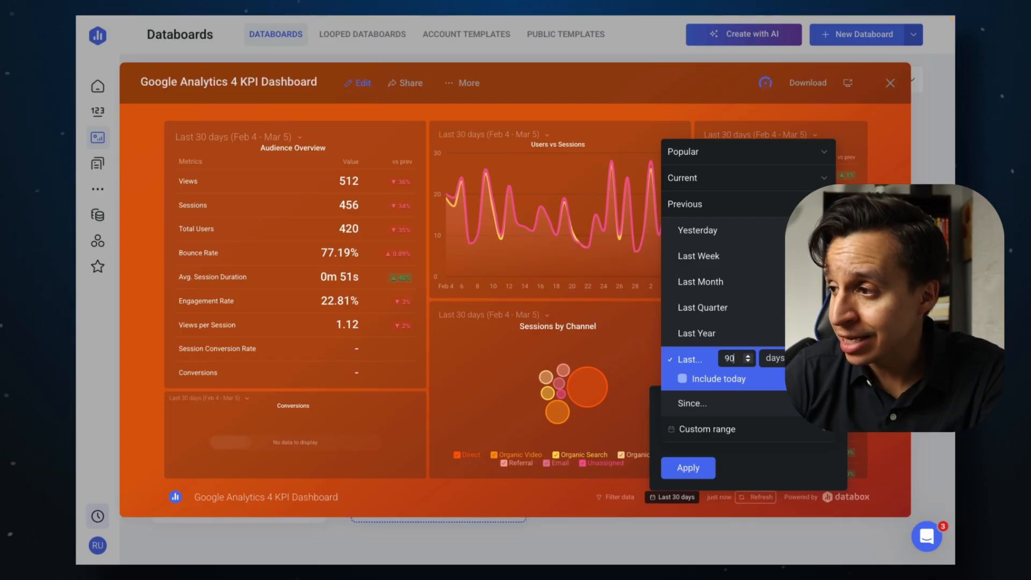
{"action": "key", "text": "Return"}
{"action": "left_click", "coordinate": [689, 467]}
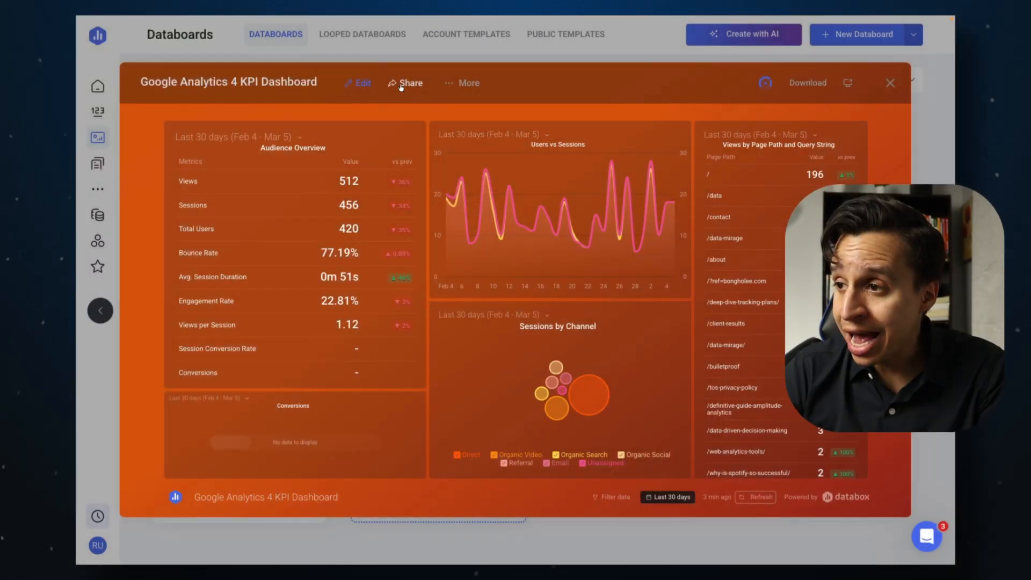
Enable the dashboard's public link and review its snapshot, embed and Stream to TV sharing options.
{"action": "left_click", "coordinate": [403, 83]}
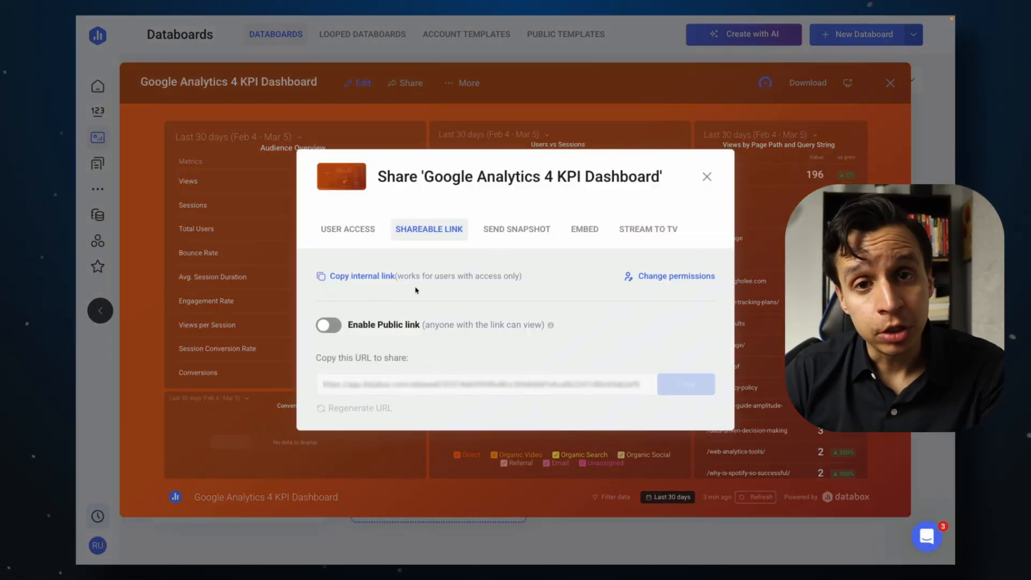
{"action": "left_click", "coordinate": [326, 327]}
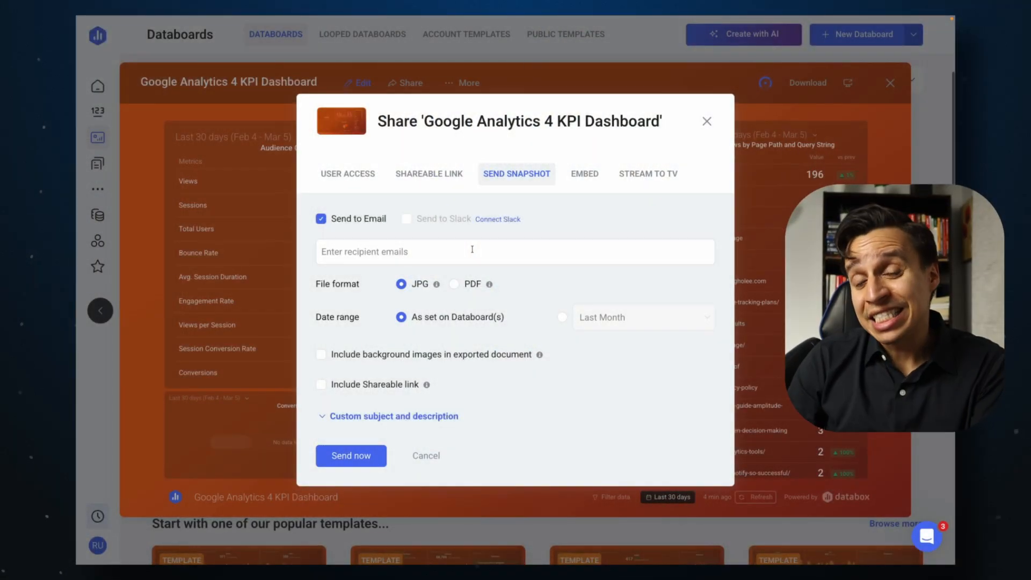
{"action": "scroll", "coordinate": [472, 250], "scroll_direction": "down", "scroll_amount": 1}
{"action": "scroll", "coordinate": [471, 251], "scroll_direction": "up", "scroll_amount": 1}
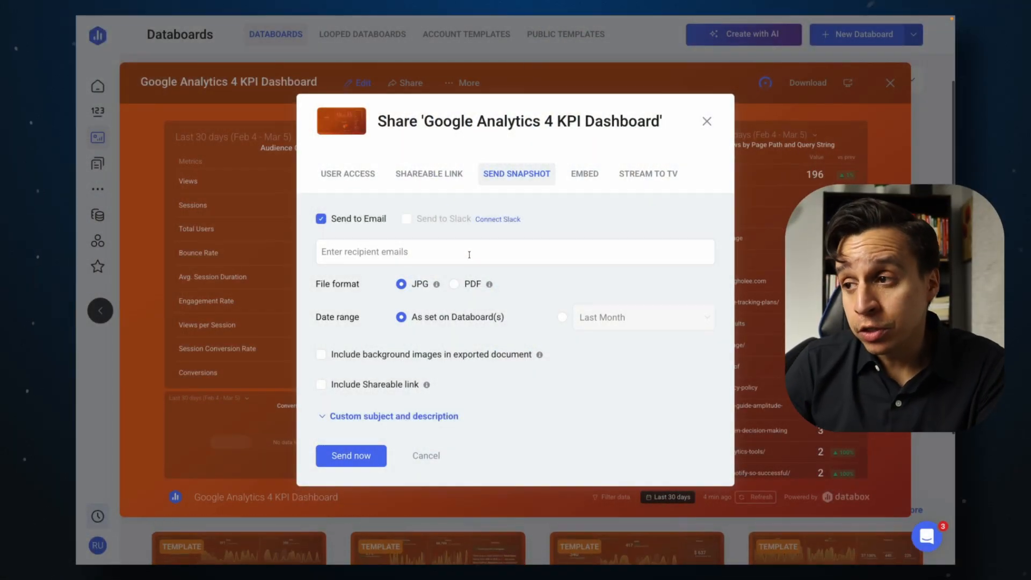
{"action": "left_click", "coordinate": [331, 418]}
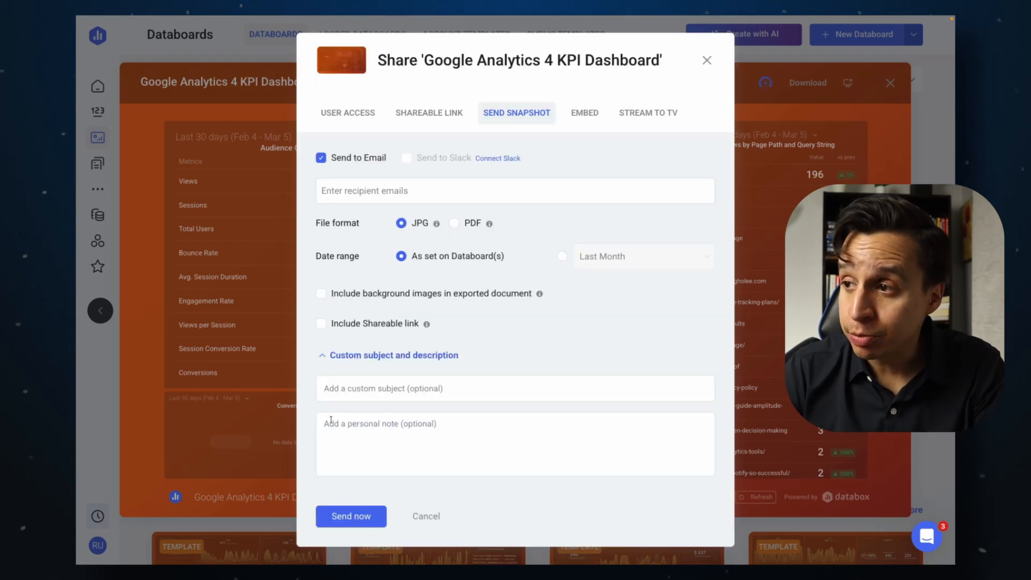
{"action": "left_click", "coordinate": [332, 356]}
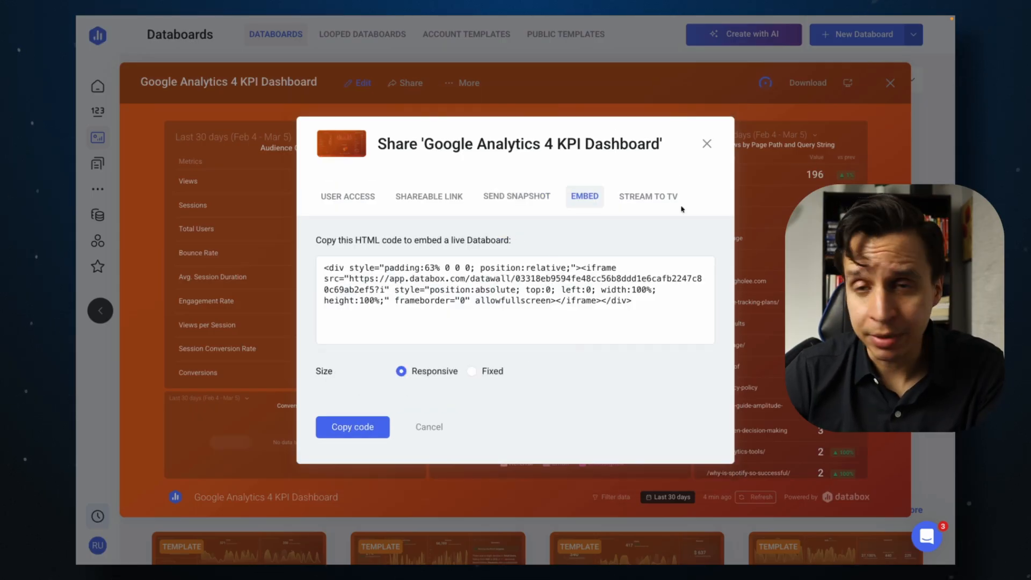
{"action": "left_click", "coordinate": [660, 206]}
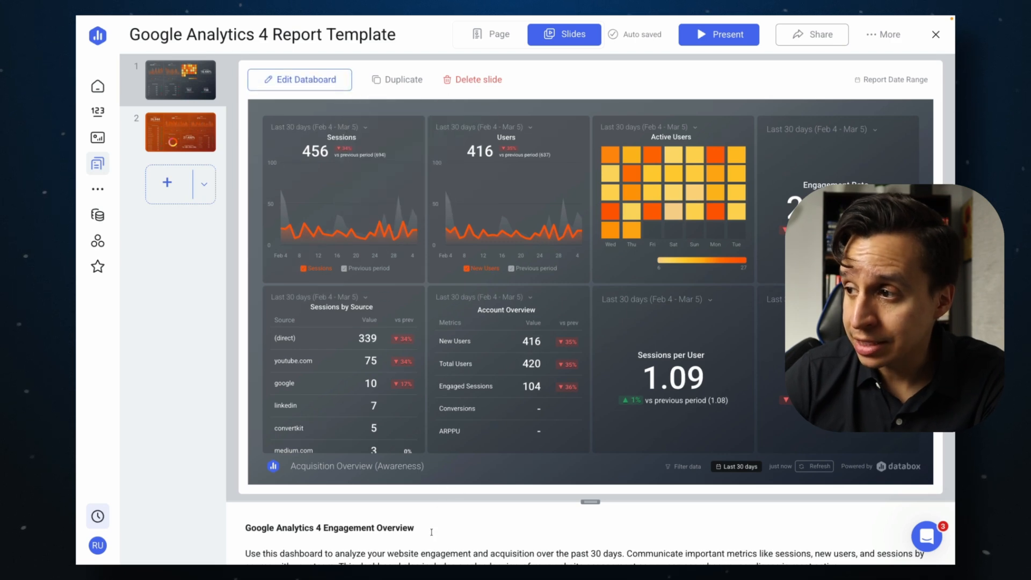
Enlarge the notes area beneath the first slide of the Google Analytics 4 Report Template and read its metric descriptions.
{"action": "scroll", "coordinate": [429, 537], "scroll_direction": "down", "scroll_amount": 5}
{"action": "scroll", "coordinate": [537, 527], "scroll_direction": "up", "scroll_amount": 2}
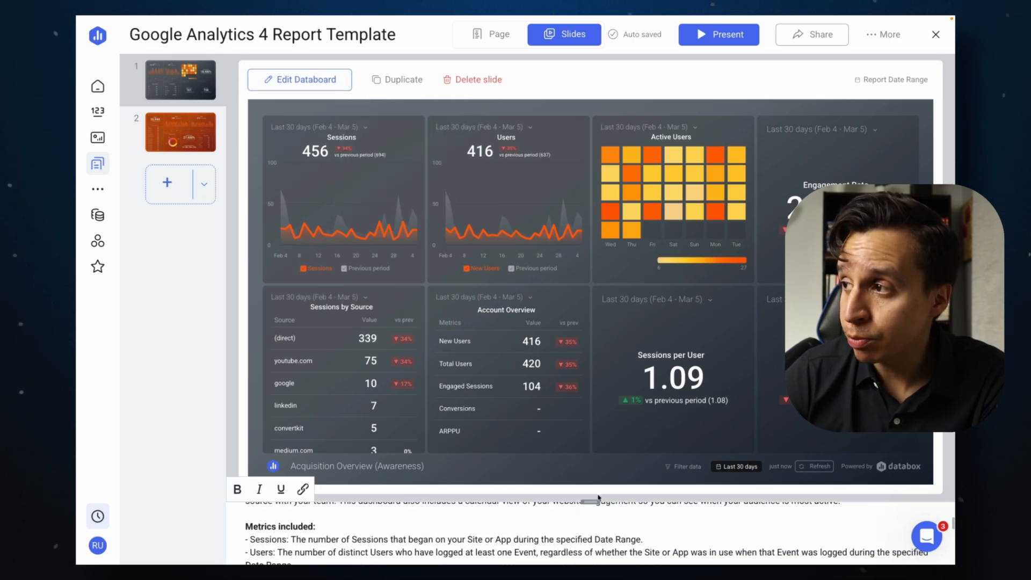
{"action": "left_click_drag", "start_coordinate": [591, 502], "coordinate": [591, 381]}
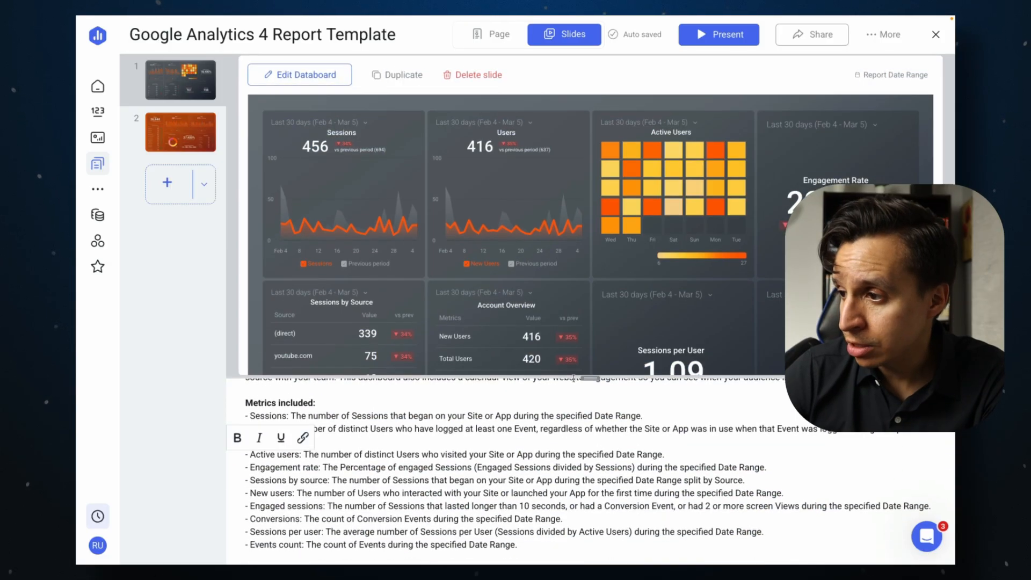
{"action": "scroll", "coordinate": [457, 509], "scroll_direction": "up", "scroll_amount": 3}
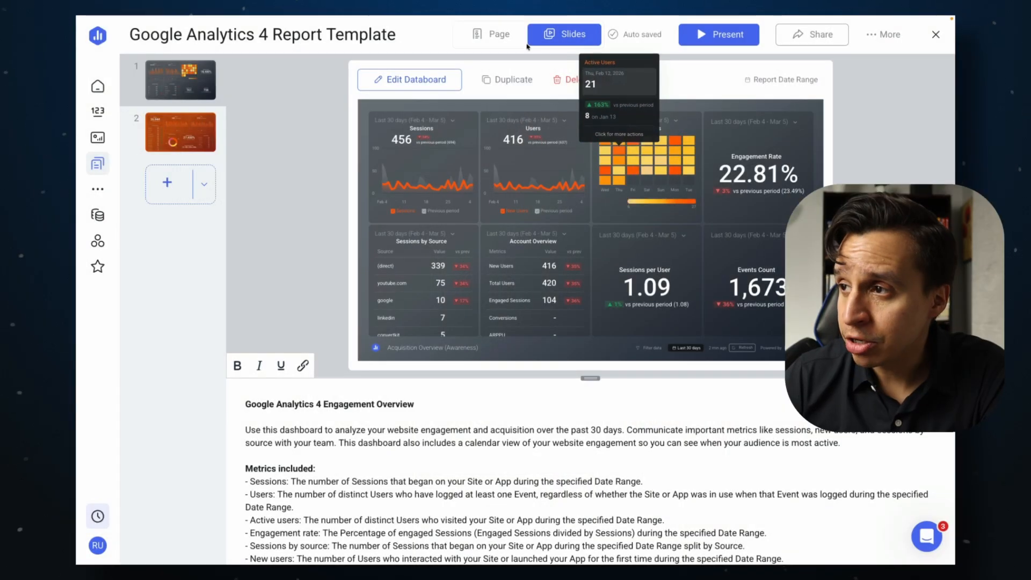
Switch the report to page layout and check which content blocks can be inserted between its two Databoards.
{"action": "left_click", "coordinate": [489, 38]}
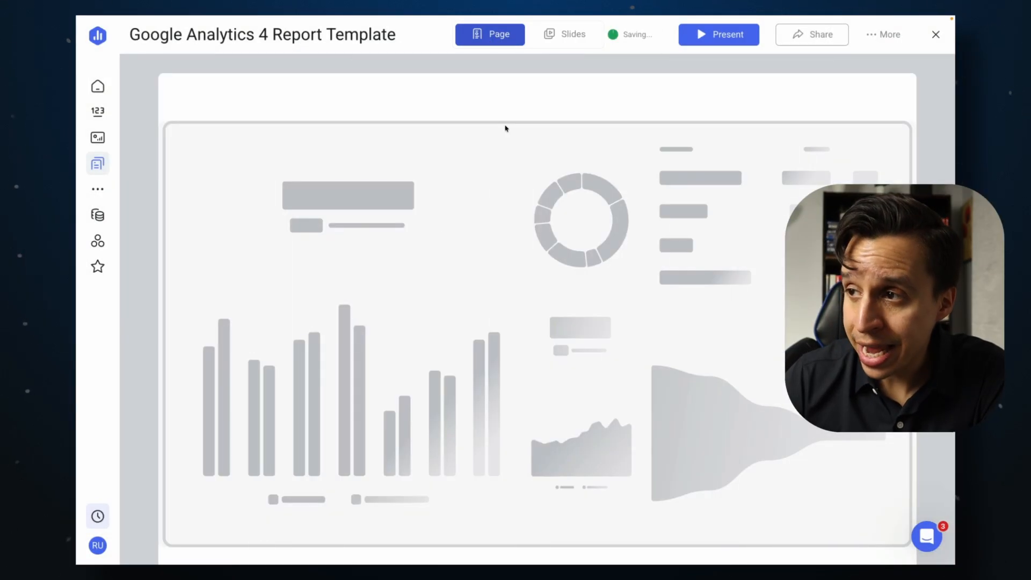
{"action": "scroll", "coordinate": [520, 113], "scroll_direction": "down", "scroll_amount": 12}
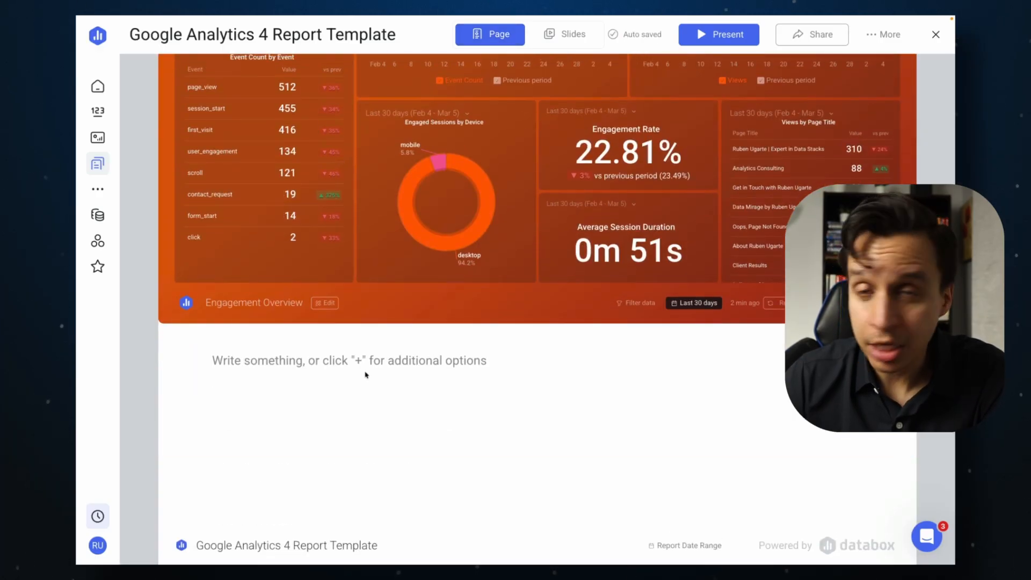
{"action": "scroll", "coordinate": [365, 374], "scroll_direction": "up", "scroll_amount": 10}
{"action": "scroll", "coordinate": [385, 241], "scroll_direction": "down", "scroll_amount": 6}
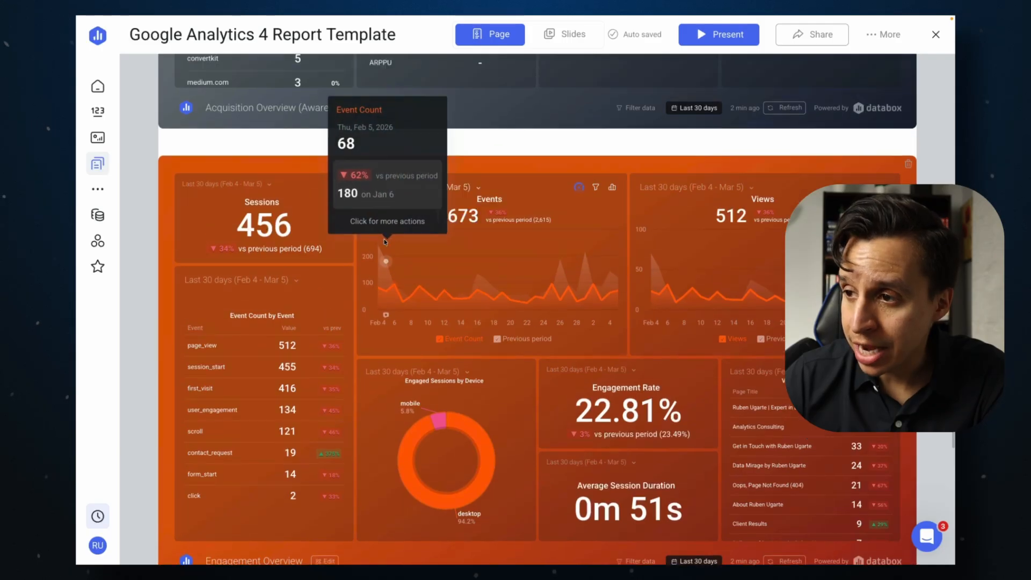
{"action": "scroll", "coordinate": [384, 241], "scroll_direction": "up", "scroll_amount": 1}
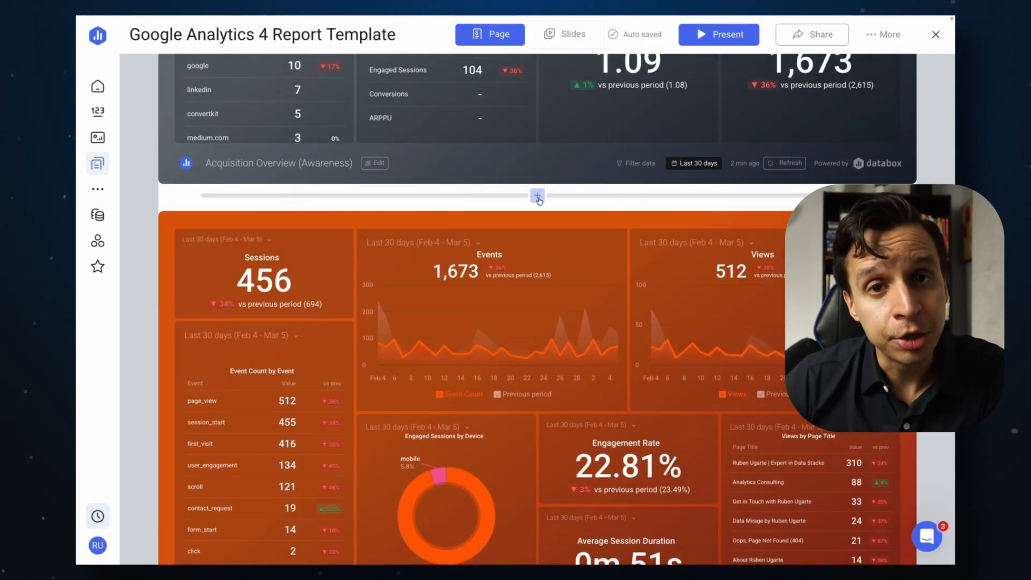
{"action": "left_click", "coordinate": [537, 196]}
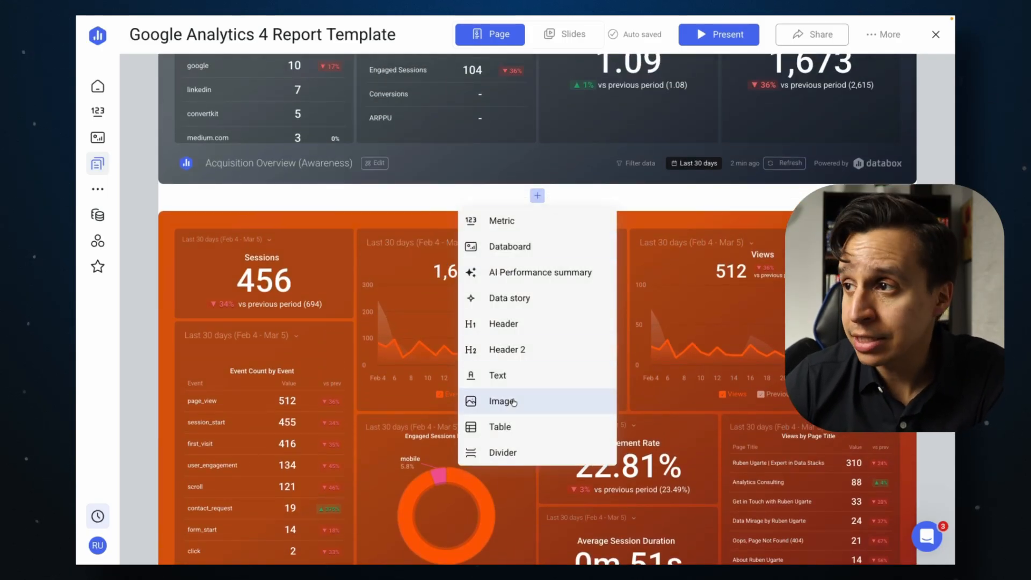
{"action": "left_click", "coordinate": [362, 414]}
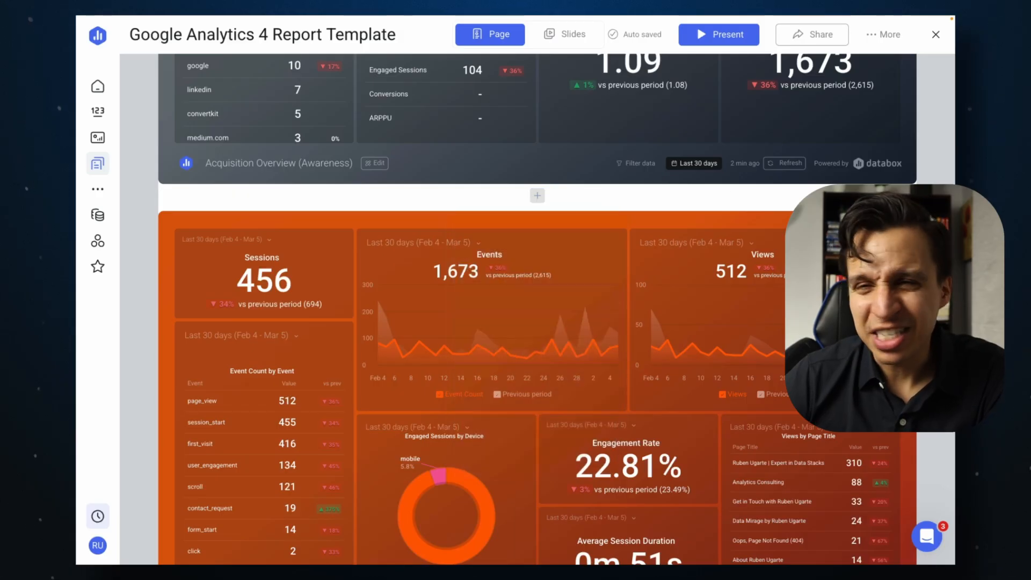
Look over both Databoards of the report in page layout and switch the report back to slides layout.
{"action": "scroll", "coordinate": [361, 414], "scroll_direction": "down", "scroll_amount": 6}
{"action": "scroll", "coordinate": [380, 448], "scroll_direction": "up", "scroll_amount": 12}
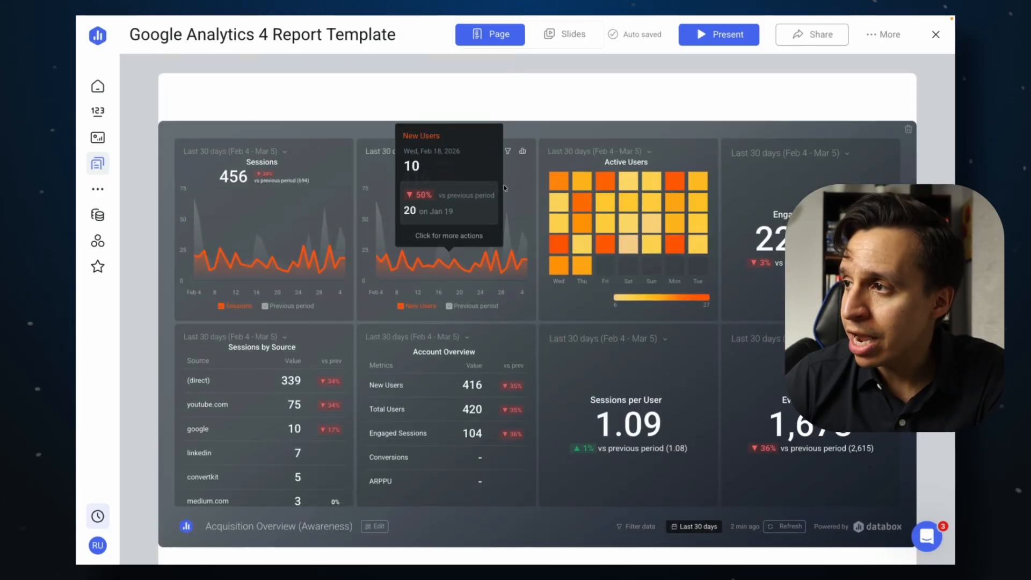
{"action": "left_click", "coordinate": [565, 34]}
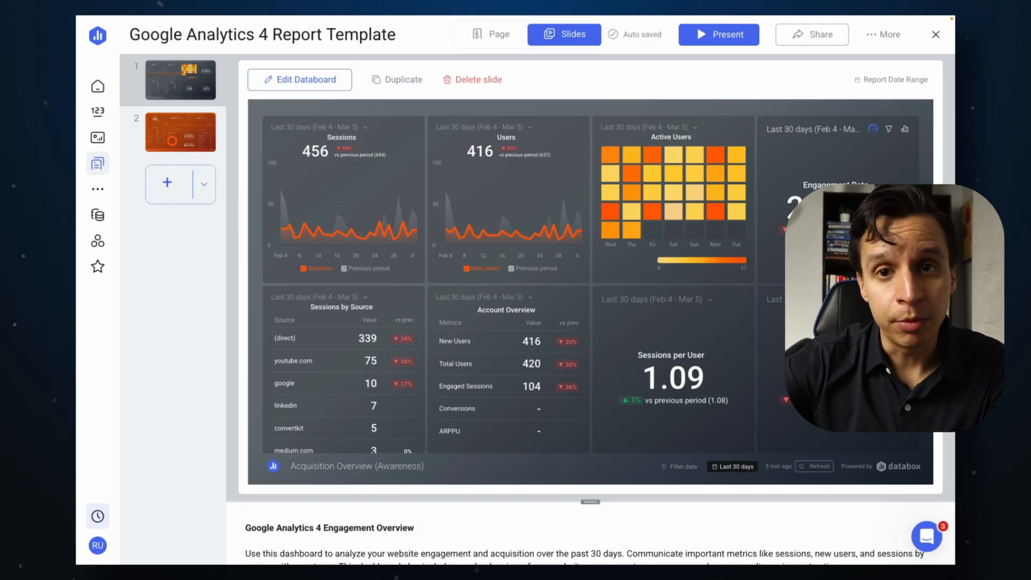
Review the report's send and embed sharing options and its email scheduling settings, without sending or creating a schedule.
{"action": "left_click", "coordinate": [832, 42]}
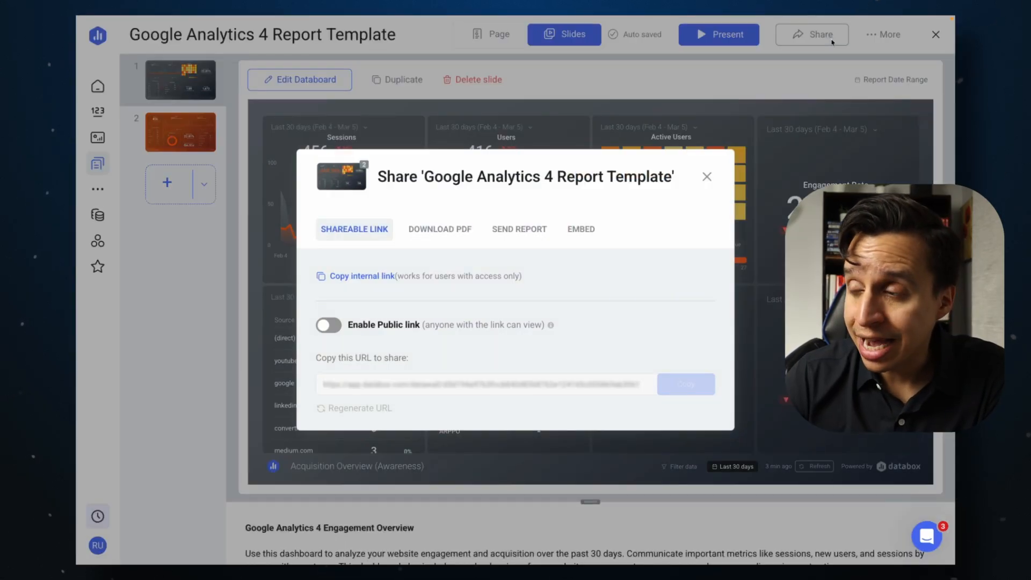
{"action": "left_click", "coordinate": [520, 229]}
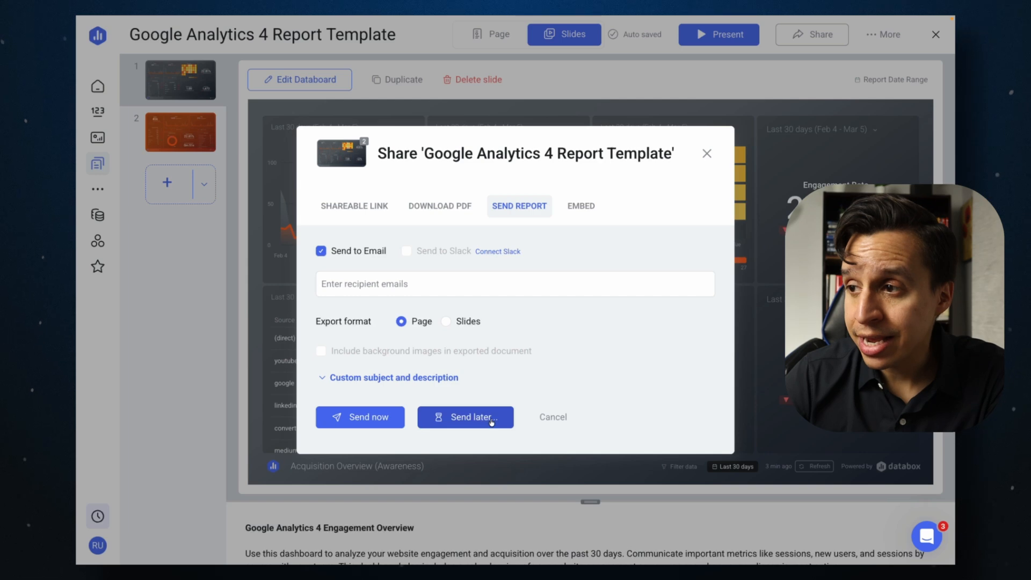
{"action": "left_click", "coordinate": [581, 206]}
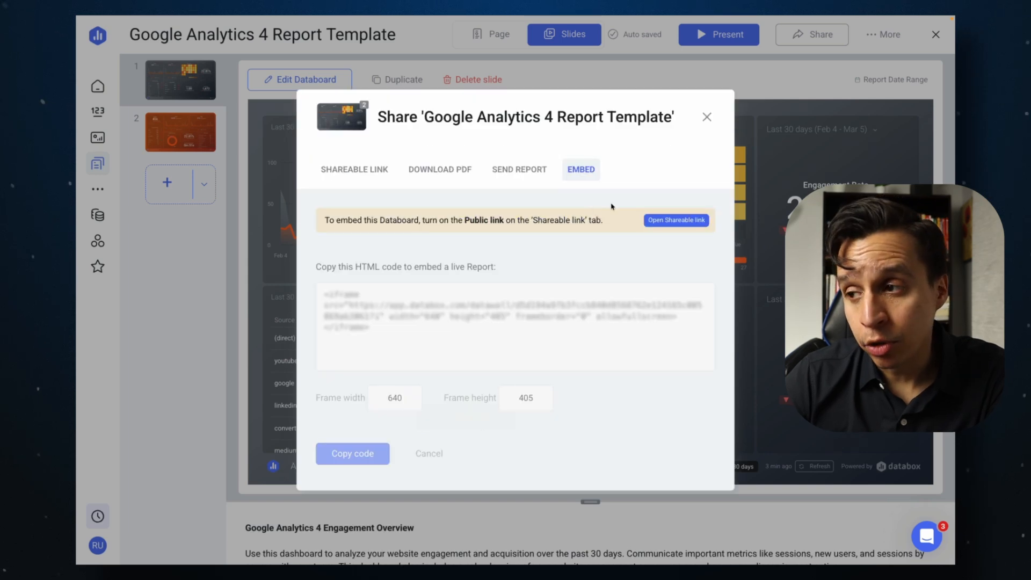
{"action": "left_click", "coordinate": [708, 116]}
{"action": "left_click", "coordinate": [881, 38]}
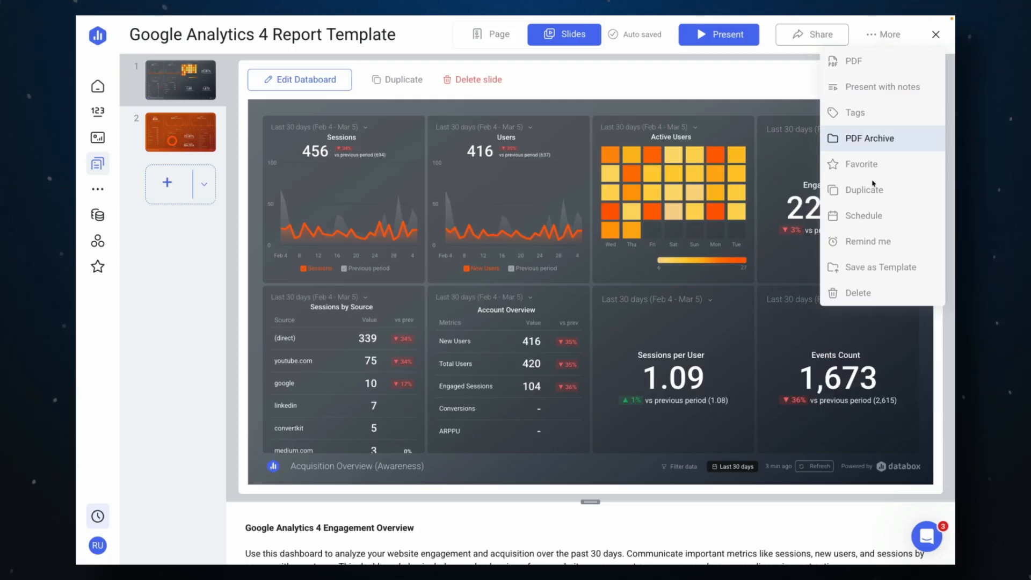
{"action": "left_click", "coordinate": [867, 216]}
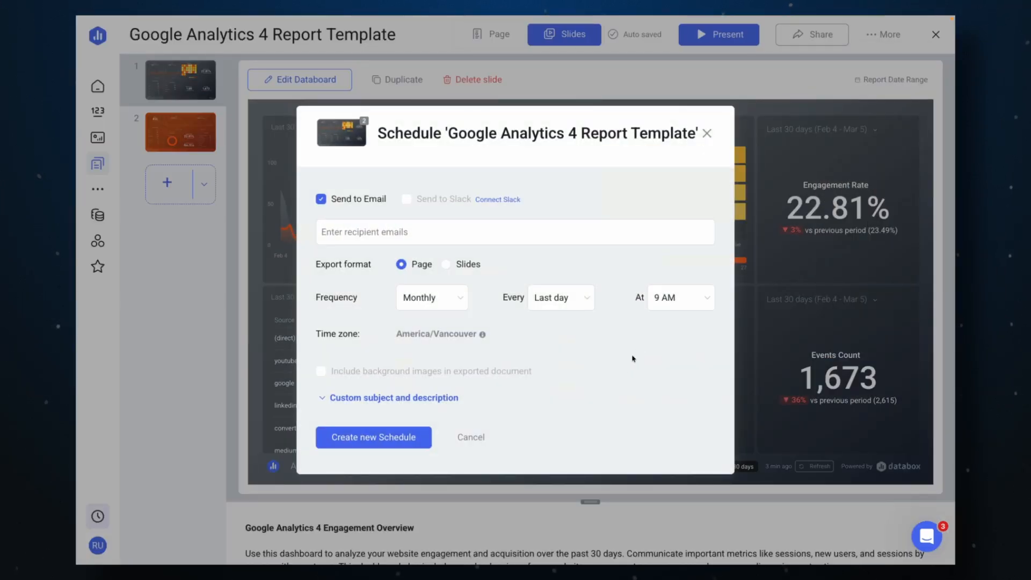
{"action": "left_click", "coordinate": [471, 437]}
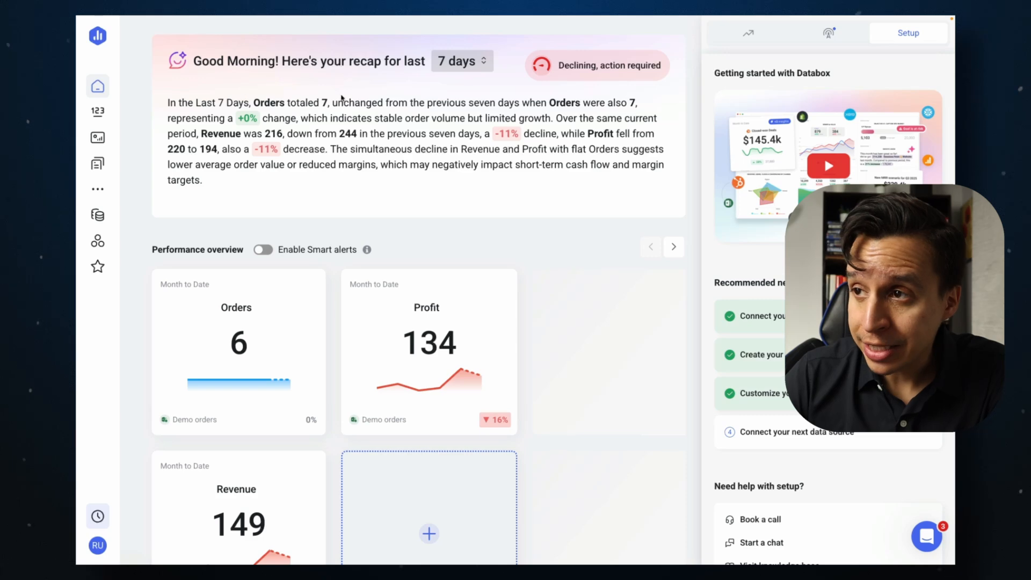
Read the home page's 7-day performance recap and the AI insights with improvement tips for the Total Users metric.
{"action": "scroll", "coordinate": [365, 134], "scroll_direction": "down", "scroll_amount": 3}
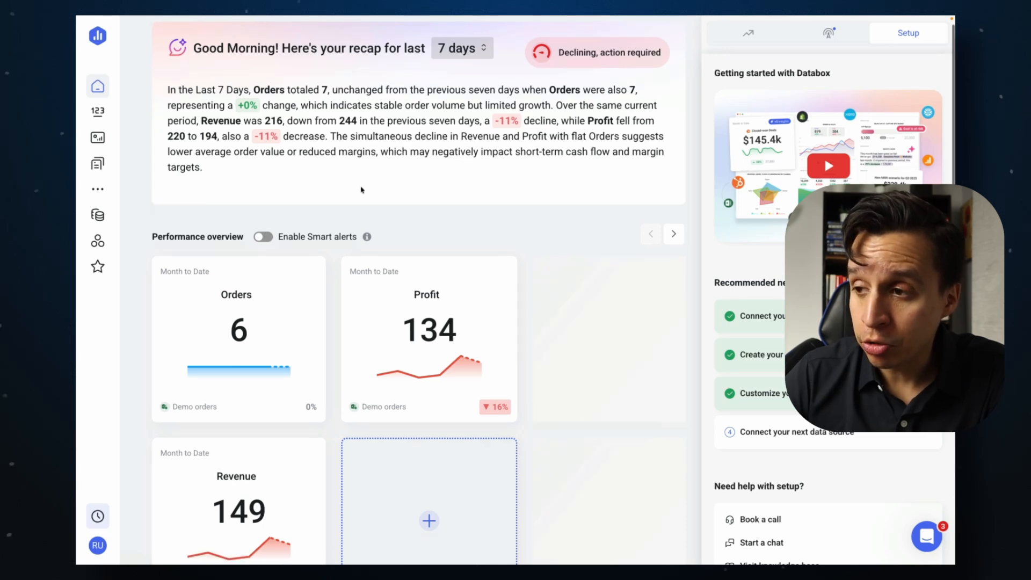
{"action": "scroll", "coordinate": [329, 169], "scroll_direction": "up", "scroll_amount": 2}
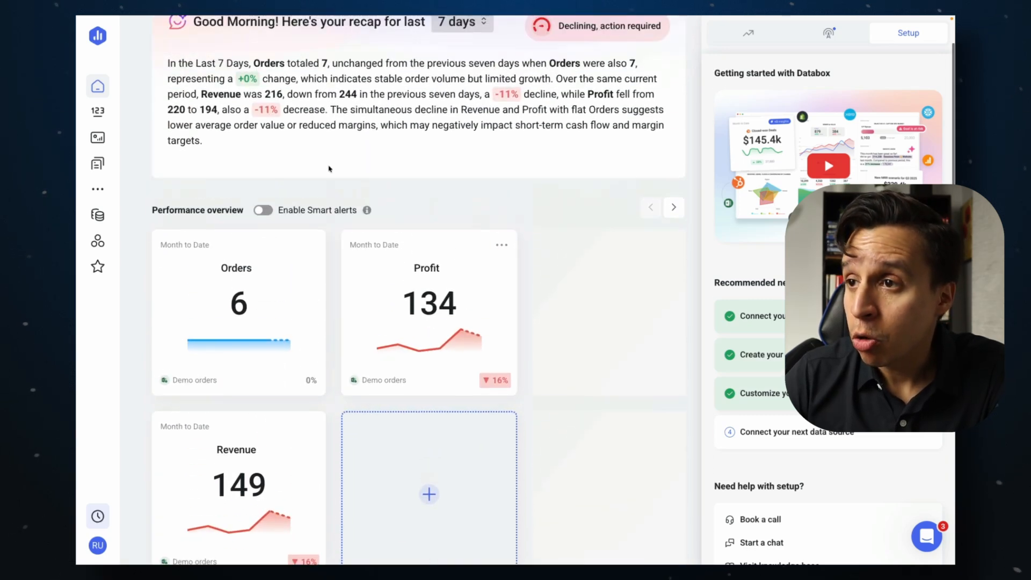
{"action": "left_click", "coordinate": [97, 111]}
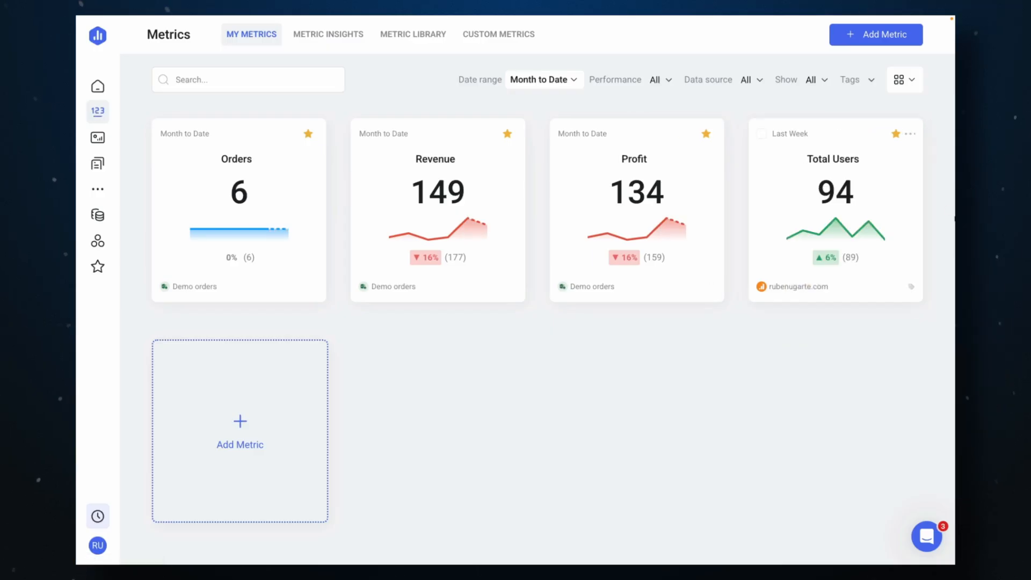
{"action": "mouse_move", "coordinate": [897, 144]}
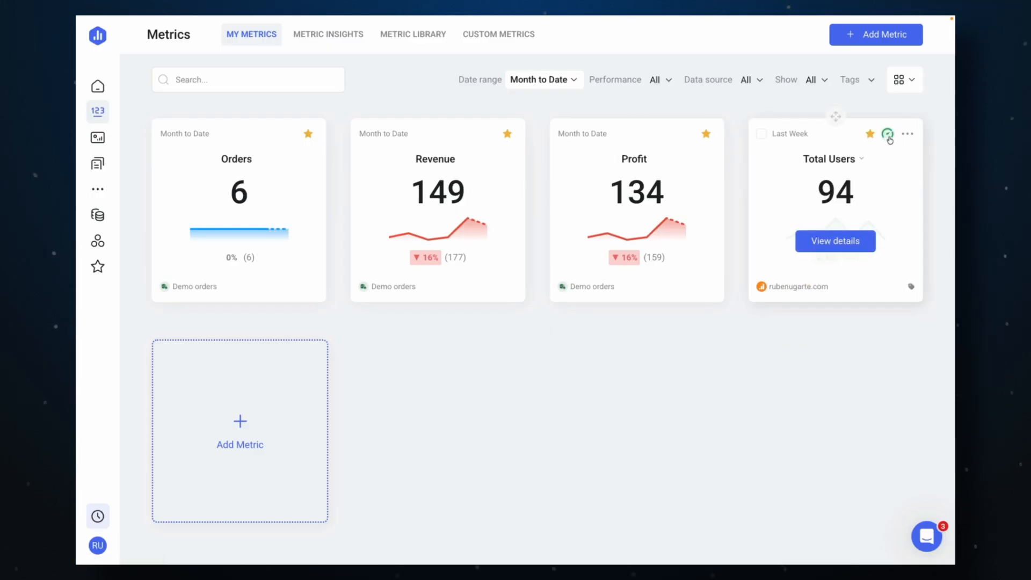
{"action": "left_click", "coordinate": [887, 134]}
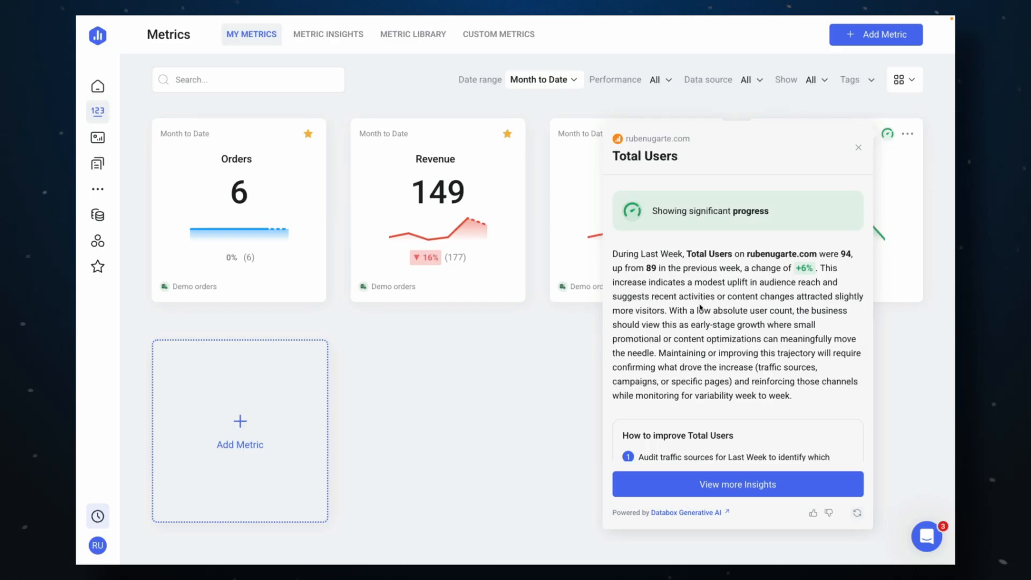
{"action": "scroll", "coordinate": [700, 307], "scroll_direction": "down", "scroll_amount": 2}
{"action": "scroll", "coordinate": [700, 307], "scroll_direction": "up", "scroll_amount": 2}
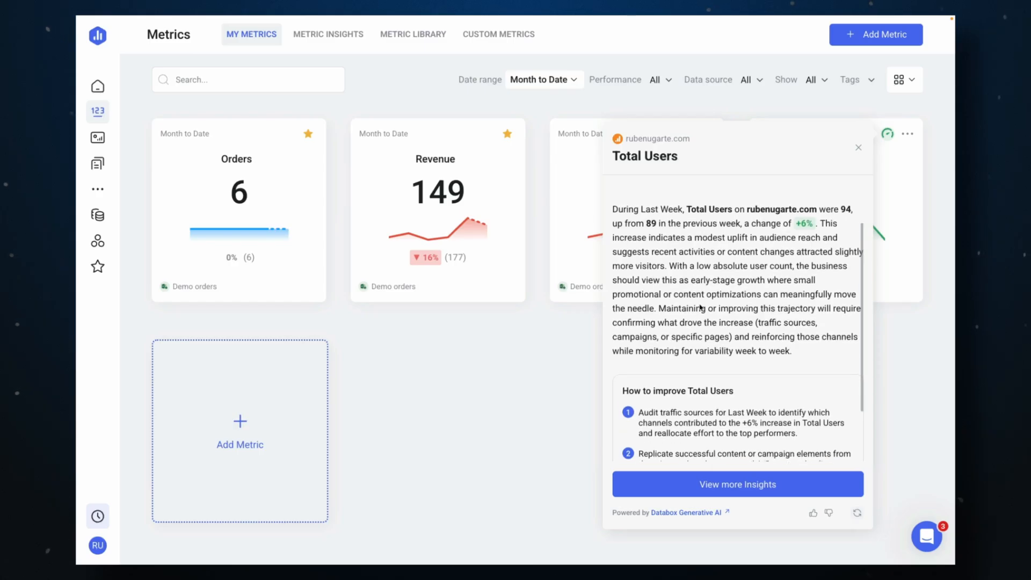
{"action": "scroll", "coordinate": [700, 307], "scroll_direction": "down", "scroll_amount": 3}
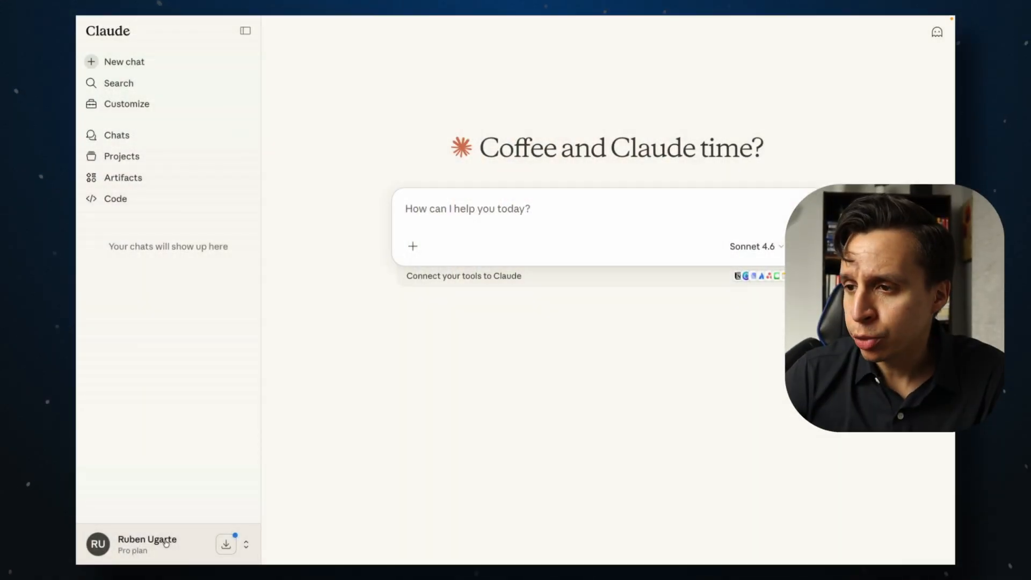
Switch to Claude and review the connectors listed in its settings.
{"action": "left_click", "coordinate": [137, 543]}
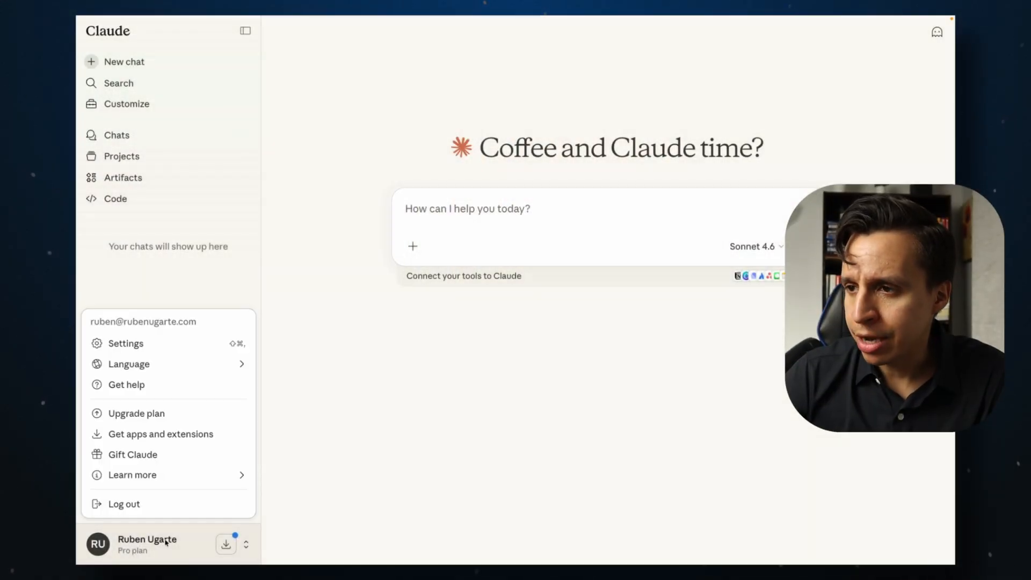
{"action": "left_click", "coordinate": [168, 346]}
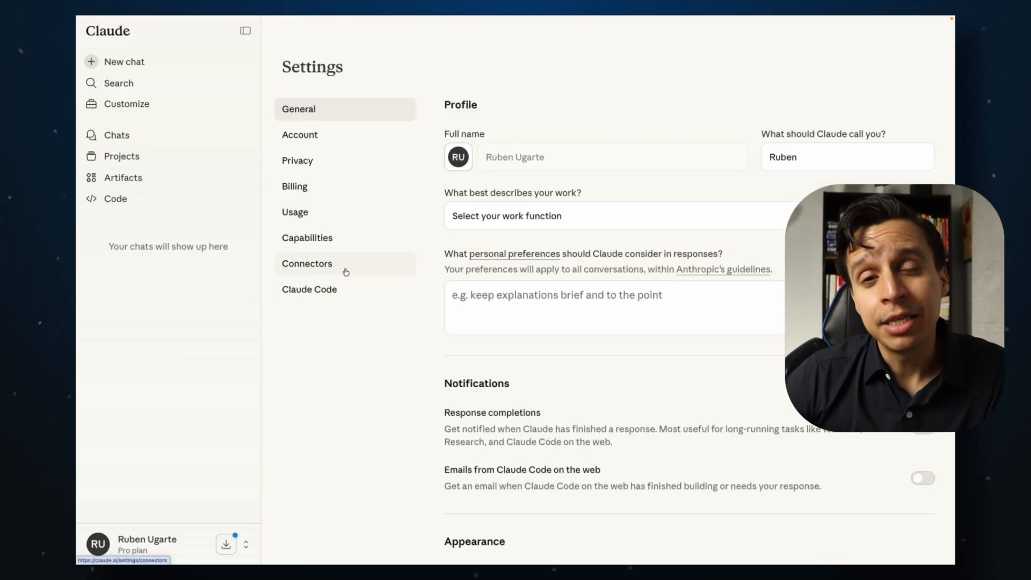
{"action": "left_click", "coordinate": [343, 268]}
{"action": "scroll", "coordinate": [601, 378], "scroll_direction": "down", "scroll_amount": 3}
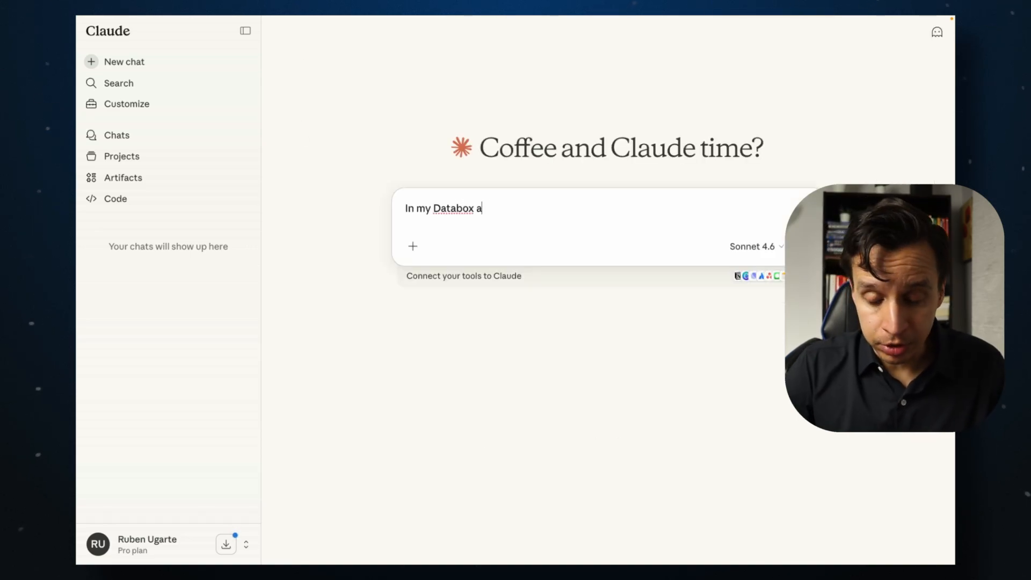
Ask Claude "In my Databox account, can you give highlights on what is going on with my Google Analytics 4 data?" and read the reply.
{"action": "type", "text": "ccount, can you give highlights on what is going on with my Google Analytics 4 data?"}
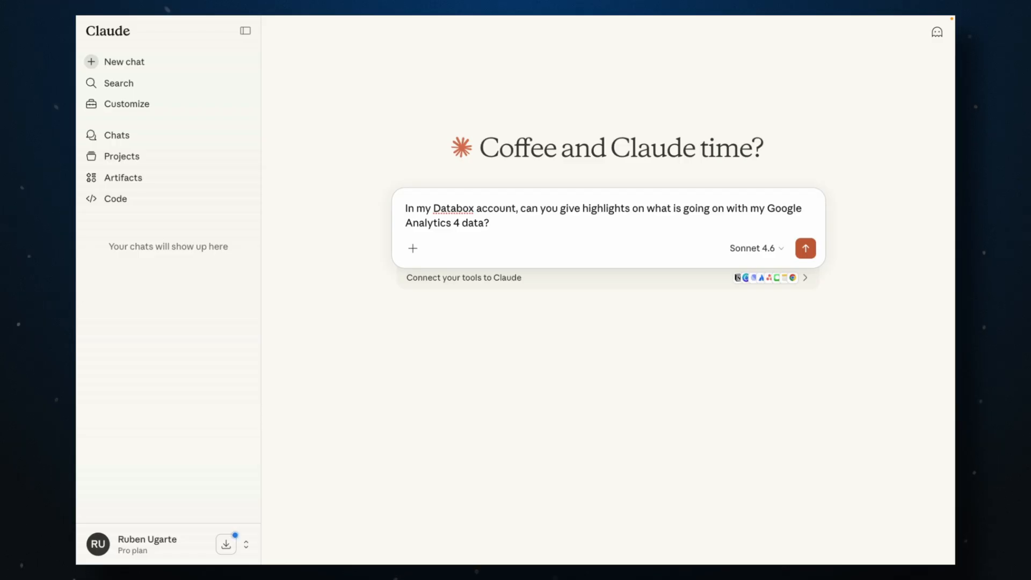
{"action": "key", "text": "Return"}
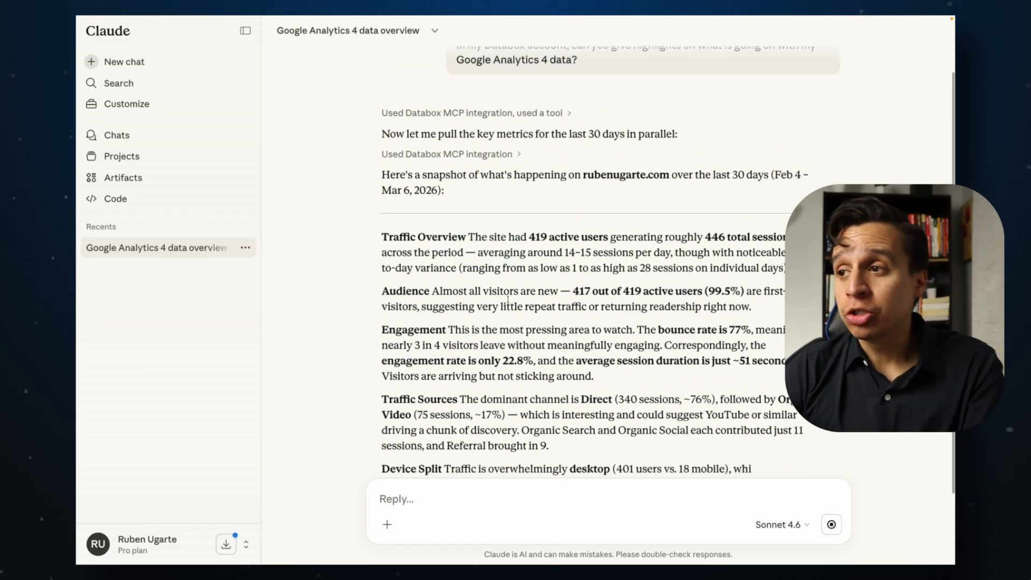
{"action": "scroll", "coordinate": [508, 299], "scroll_direction": "down", "scroll_amount": 2}
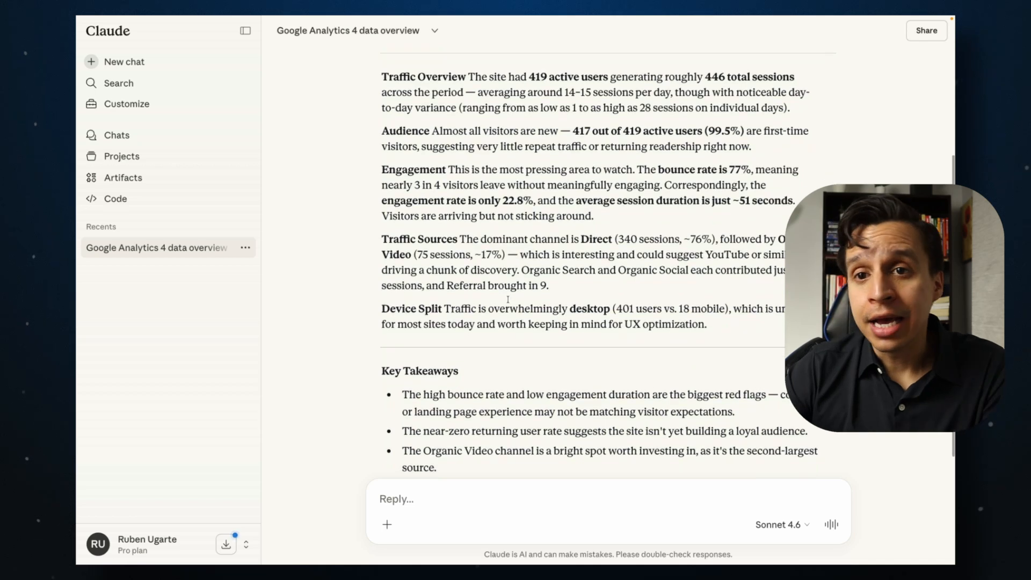
{"action": "scroll", "coordinate": [508, 299], "scroll_direction": "up", "scroll_amount": 1}
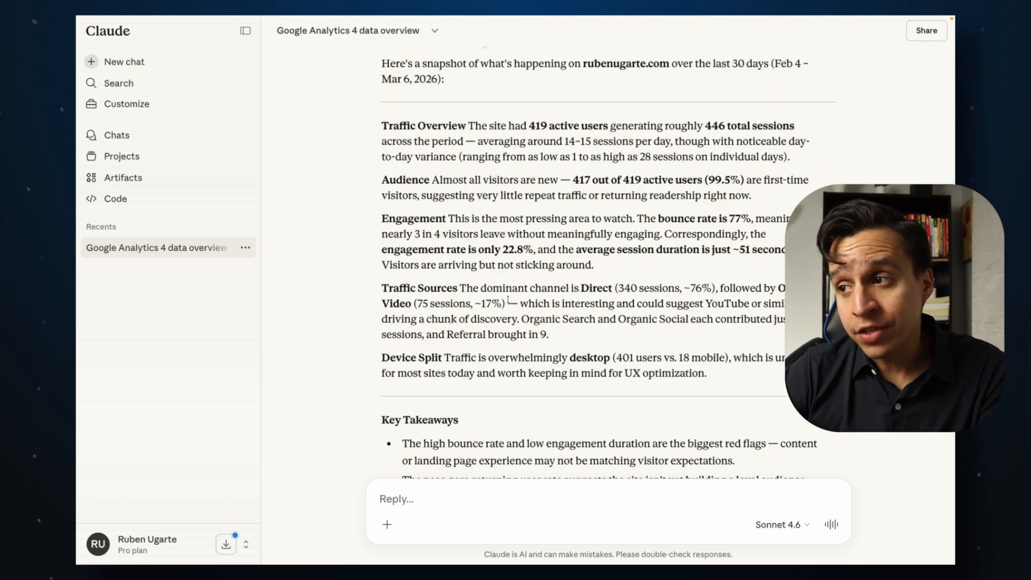